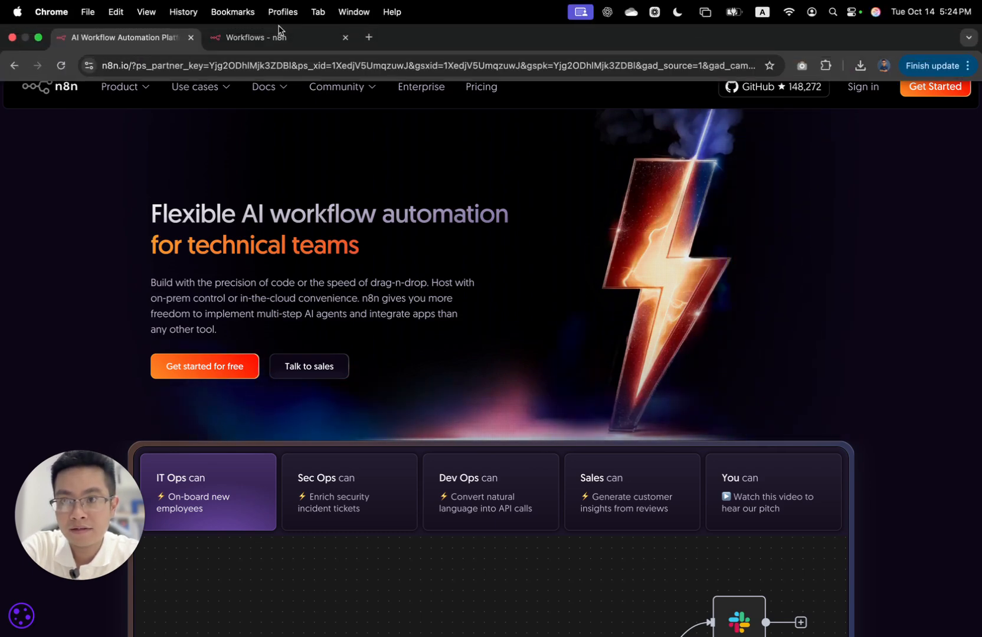
- Switch to the n8n Workflows page and create a new blank workflow in the Personal space
click(264, 37)
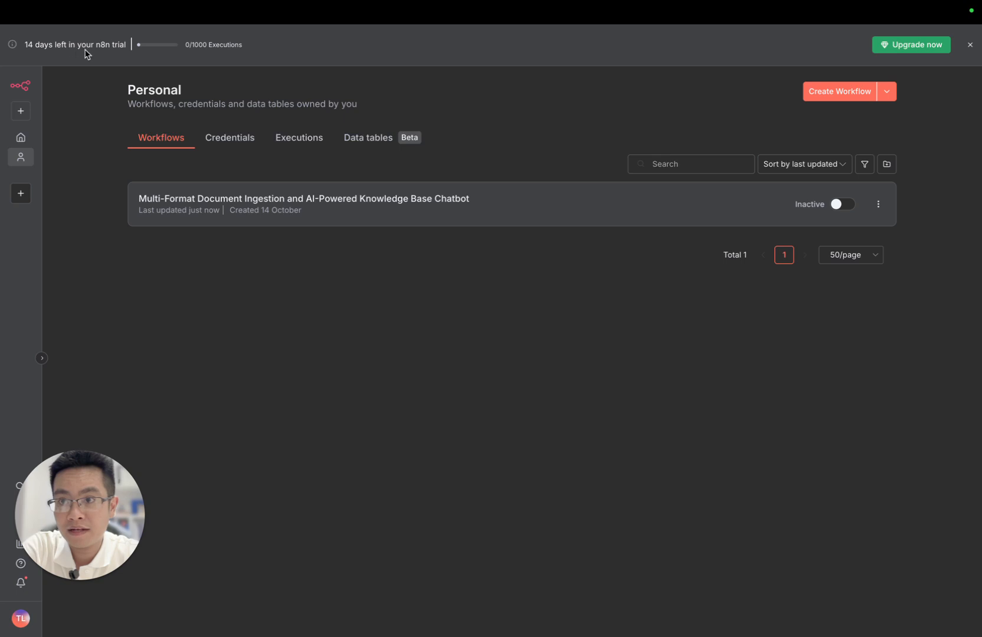
drag(26, 48, 136, 43)
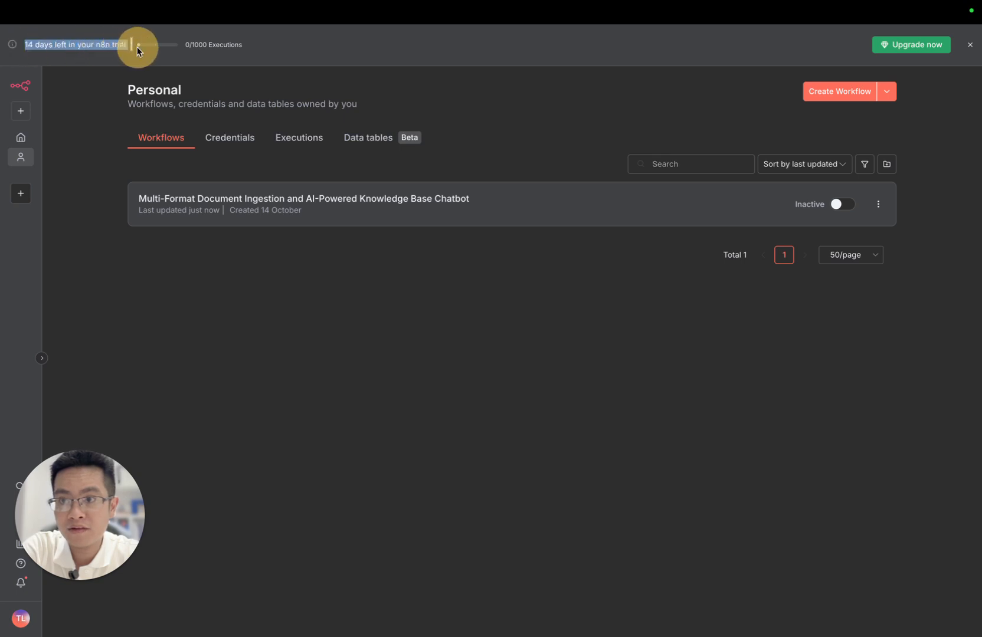
click(320, 298)
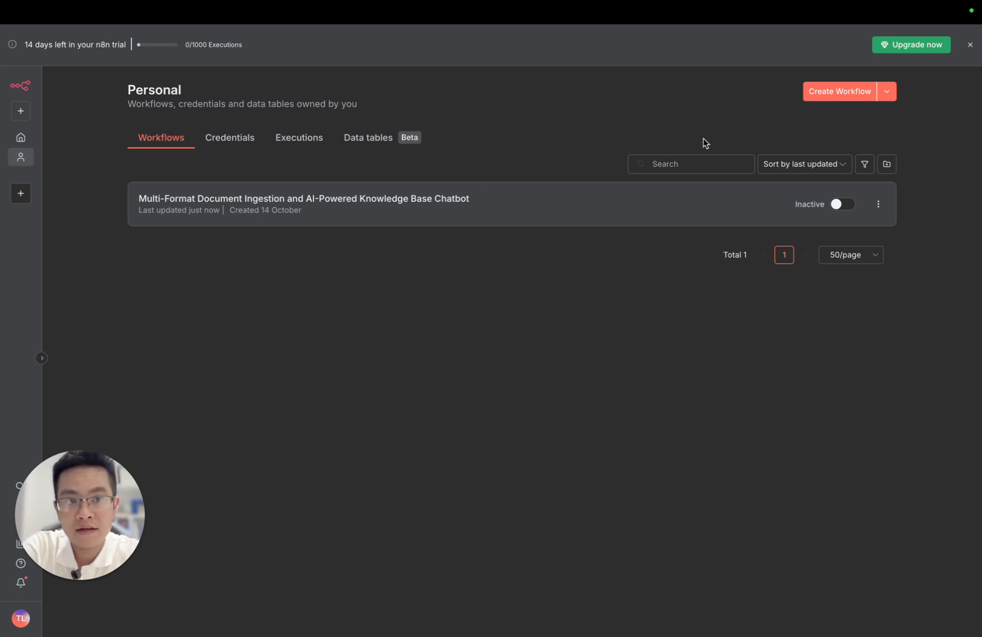
click(846, 94)
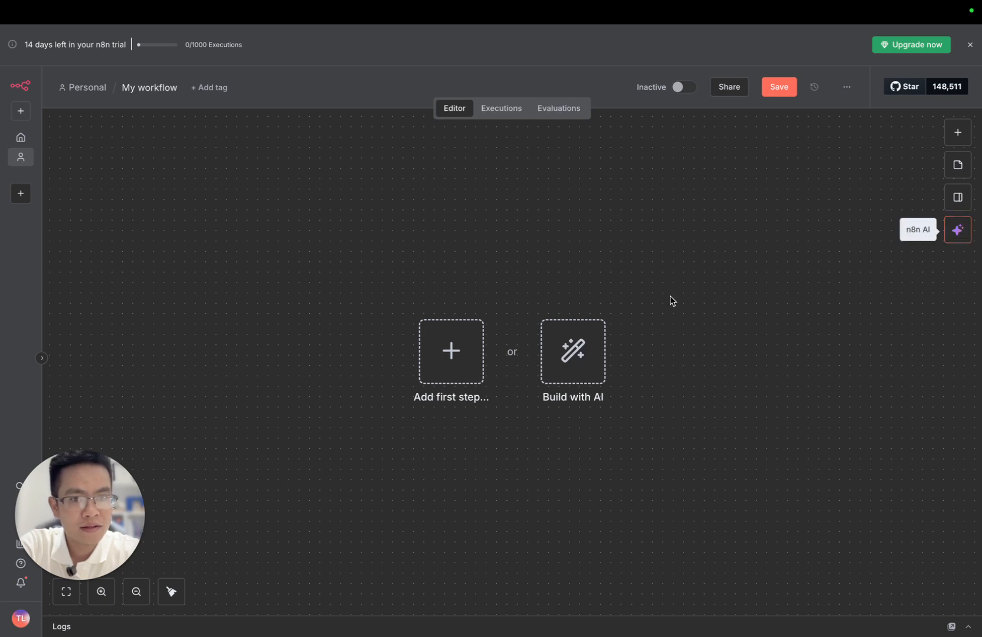
- Open the AI workflow builder and fill its prompt with the "Lead qualification and call scheduling" suggestion
click(575, 356)
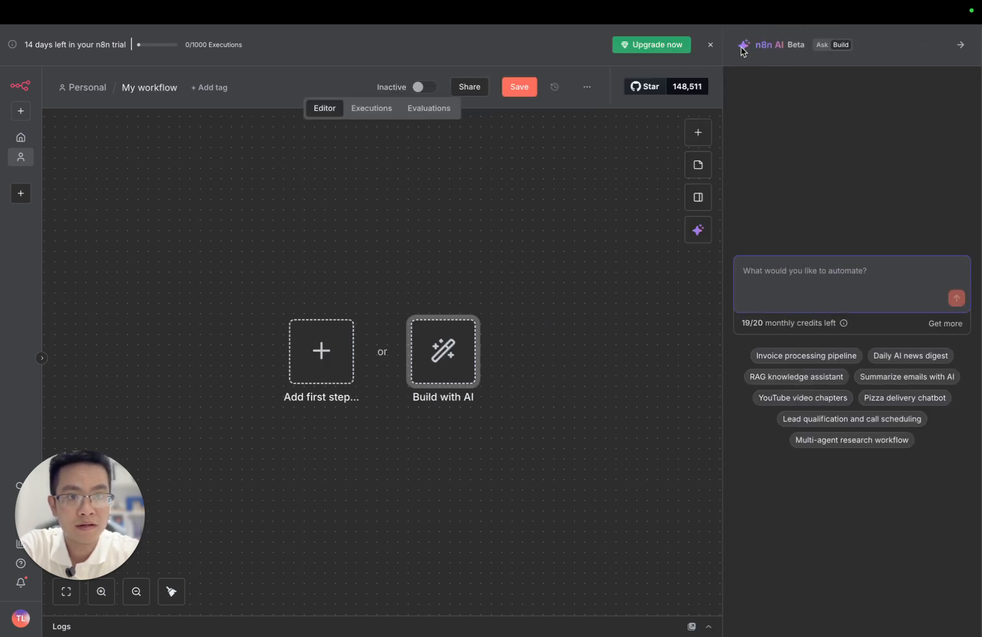
click(698, 230)
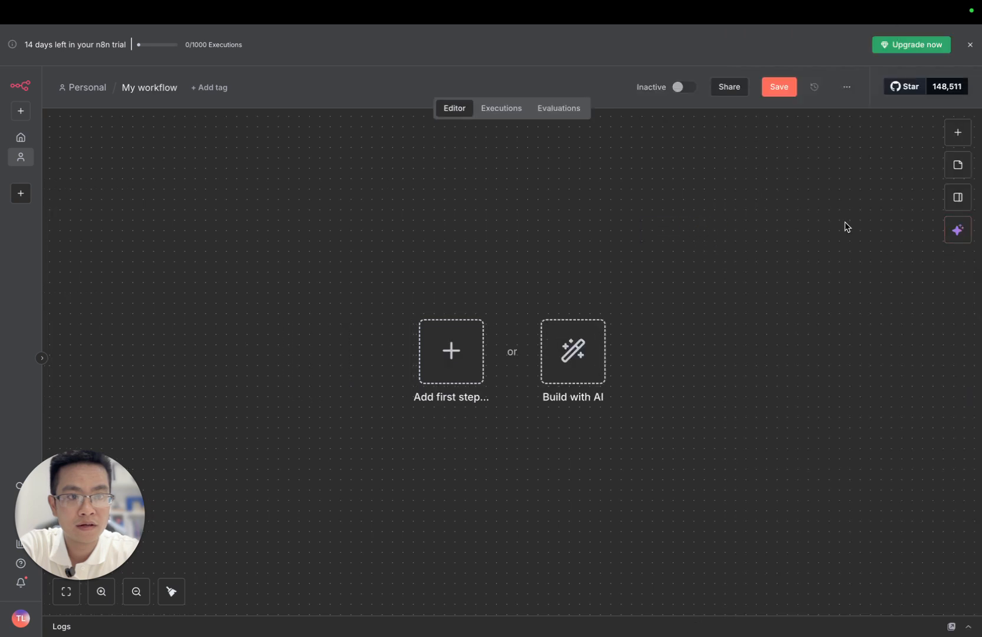
click(970, 234)
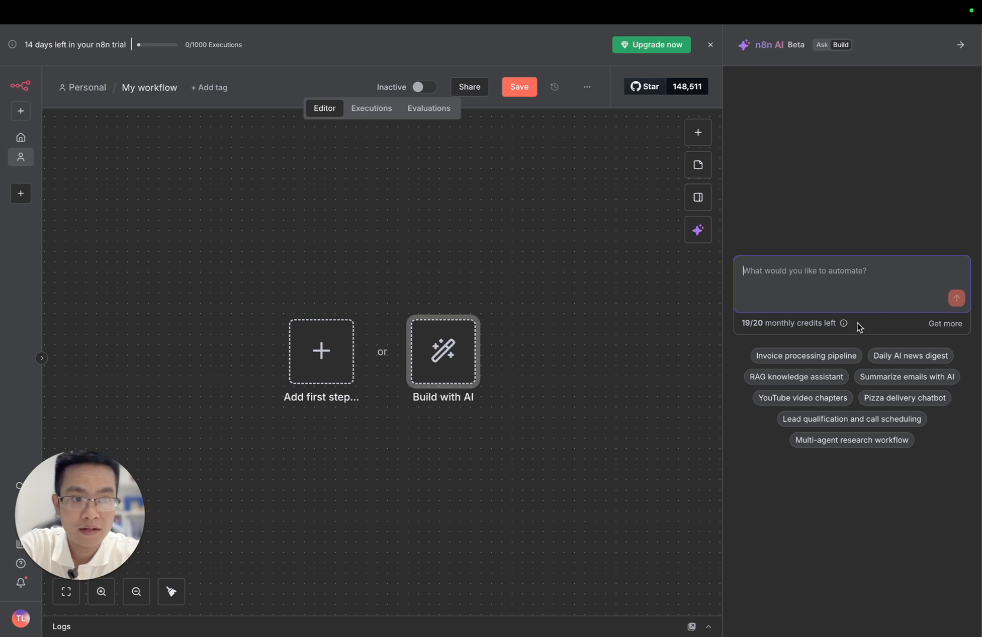
mouse_move(844, 326)
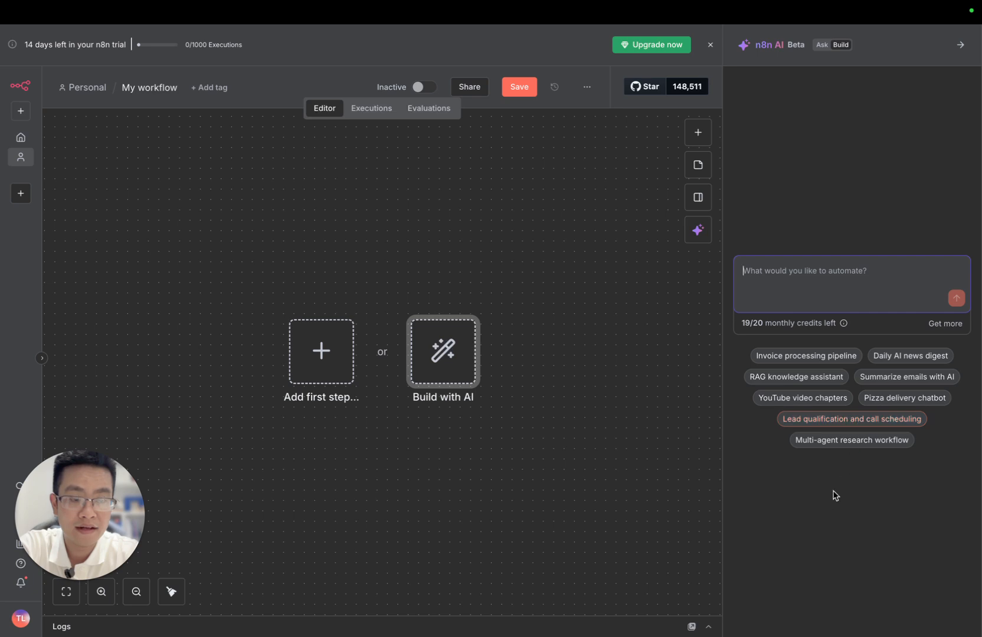
click(867, 419)
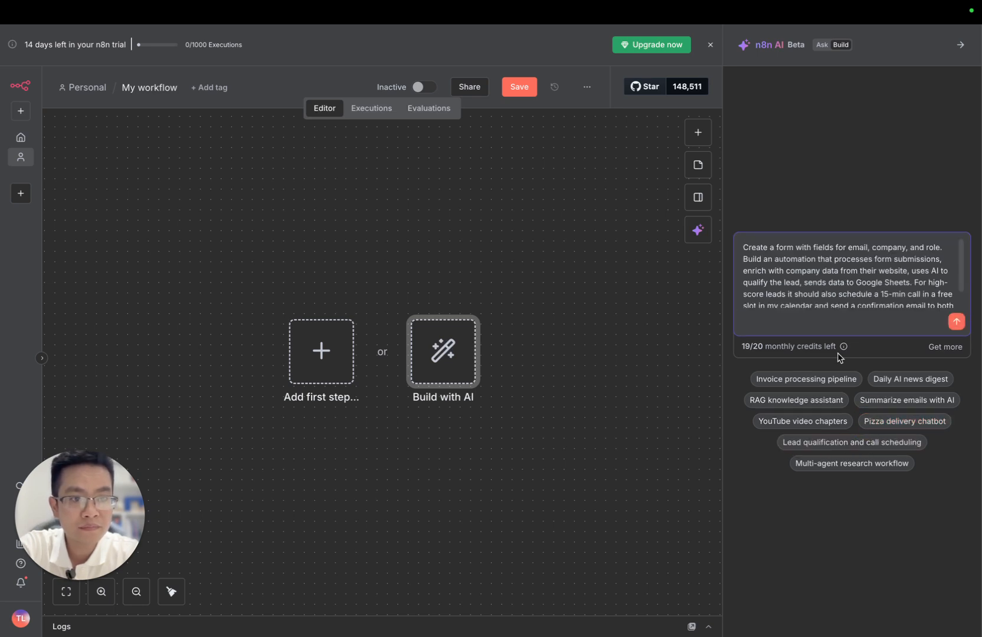
- Read through the suggested prompt, focusing on the form with email, company and role fields and the company data enrichment
scroll(838, 291, down, 1)
scroll(838, 292, down, 1)
scroll(835, 290, up, 1)
scroll(833, 290, down, 2)
scroll(830, 289, up, 2)
drag(743, 245, 845, 317)
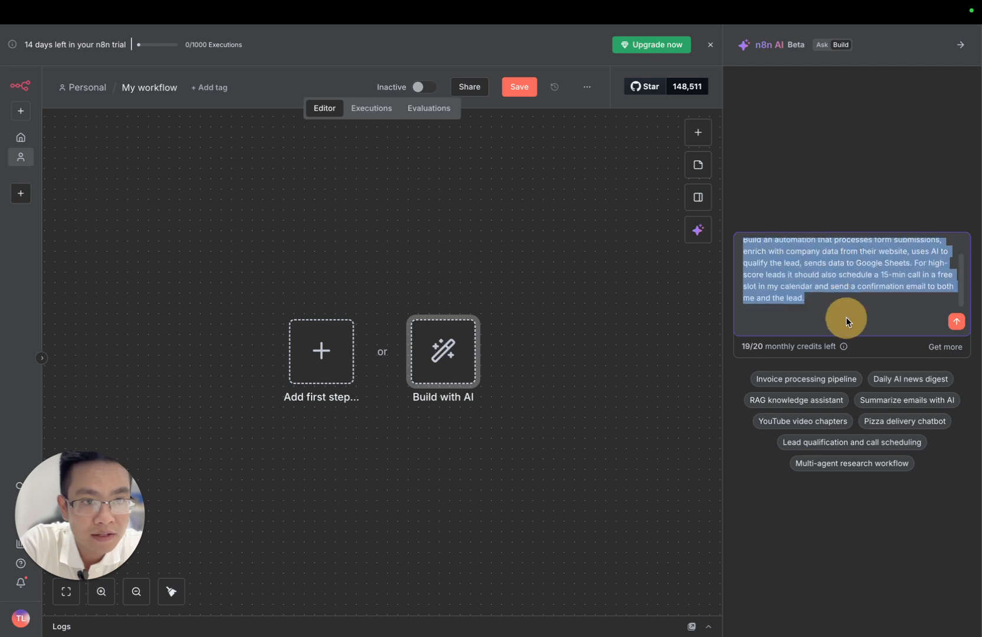
click(846, 310)
scroll(844, 296, up, 2)
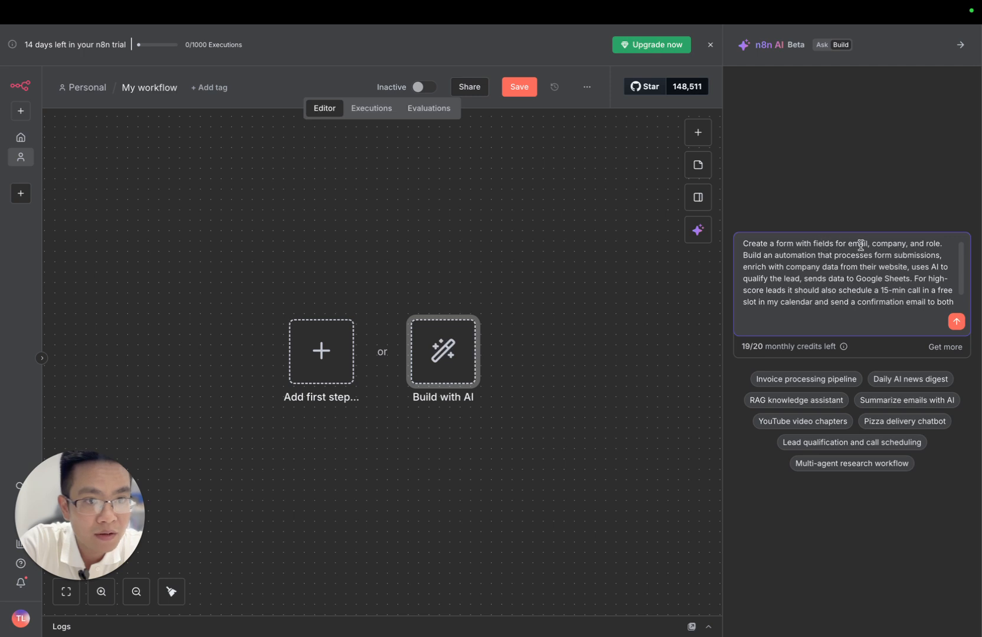
drag(945, 244, 744, 239)
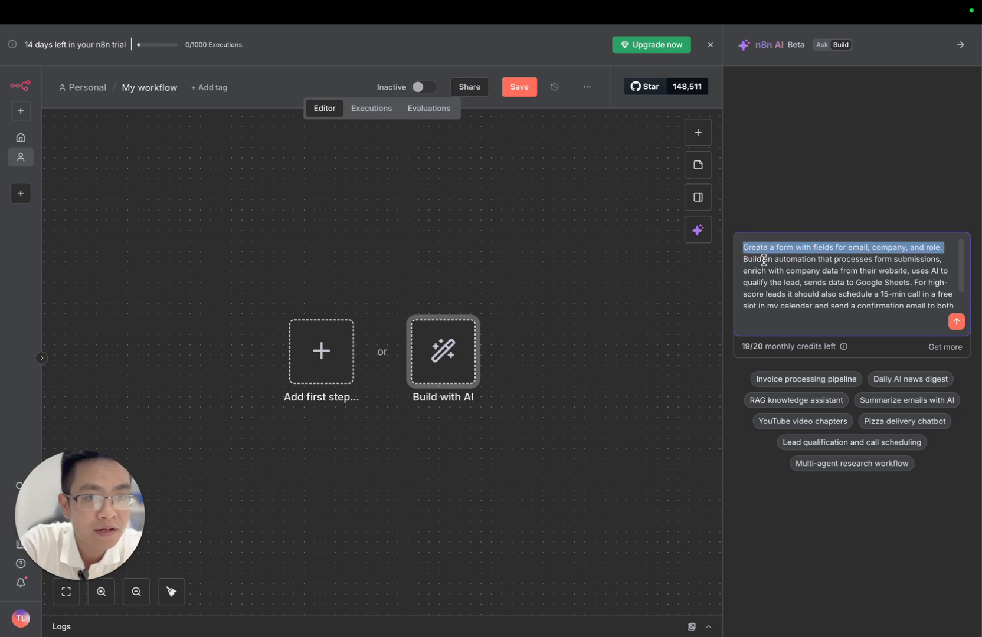
click(763, 258)
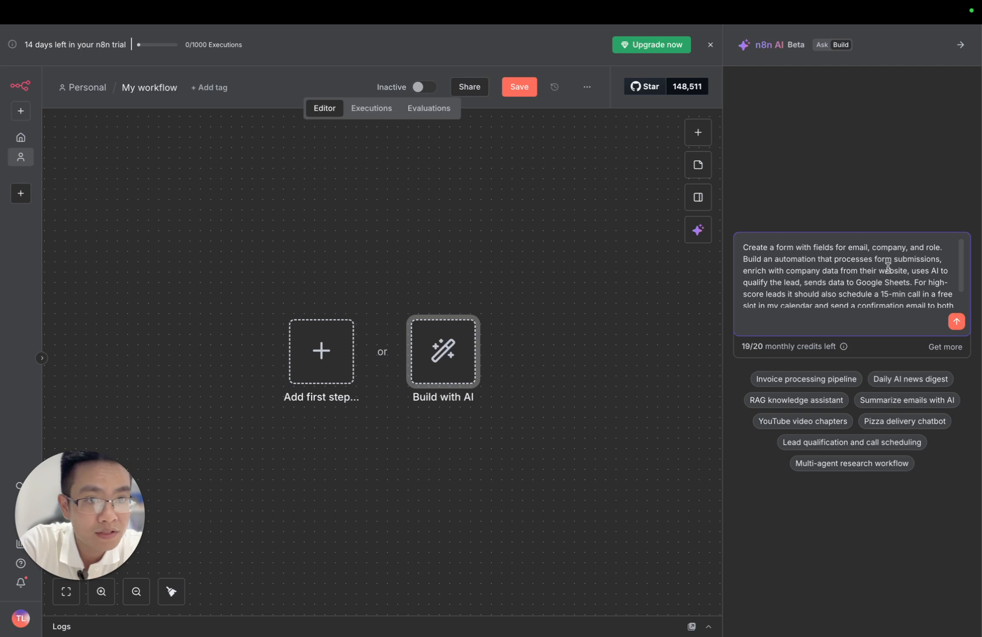
scroll(803, 280, down, 1)
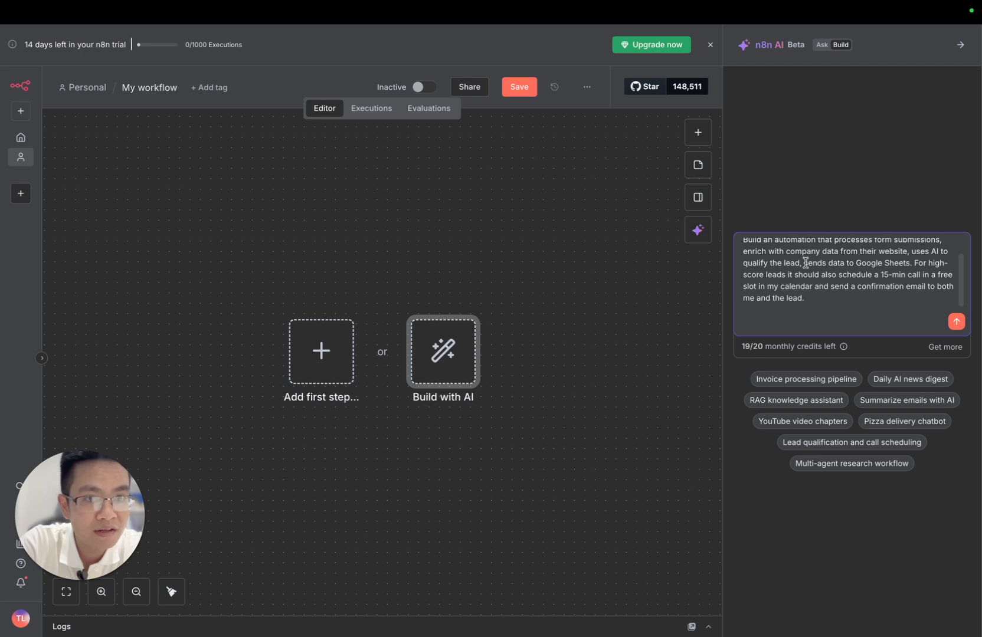
scroll(890, 265, up, 2)
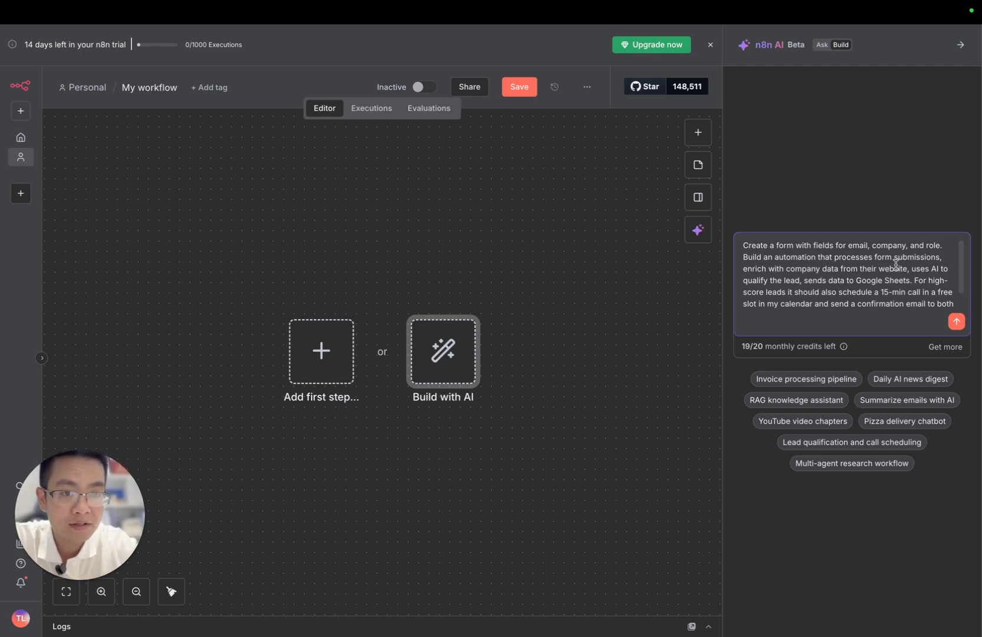
scroll(883, 272, down, 2)
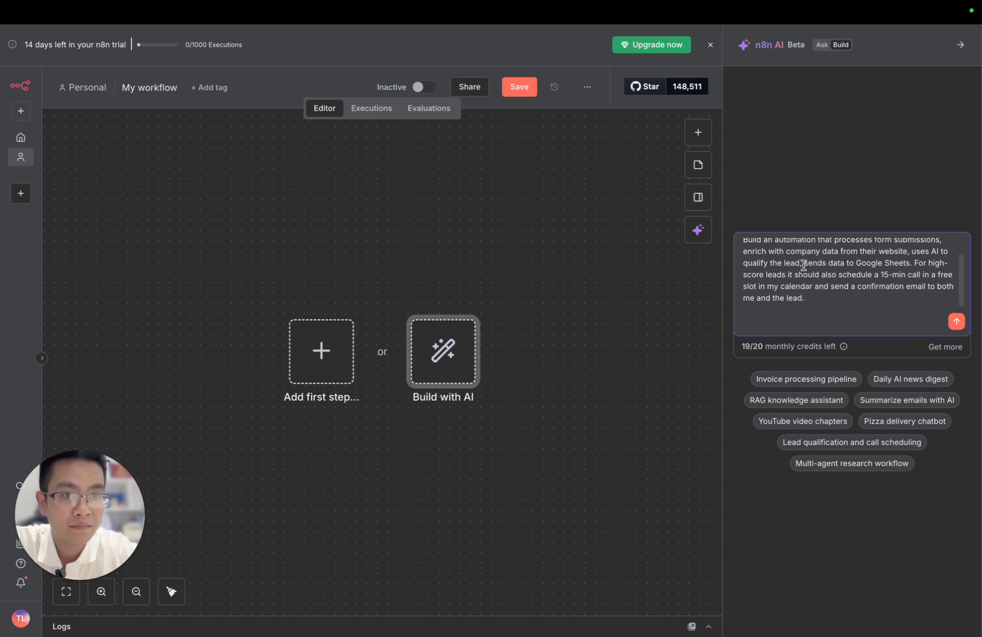
- Examine the prompt's instructions for AI lead qualification, Google Sheets logging, and call scheduling with confirmation emails for high-score leads
click(817, 281)
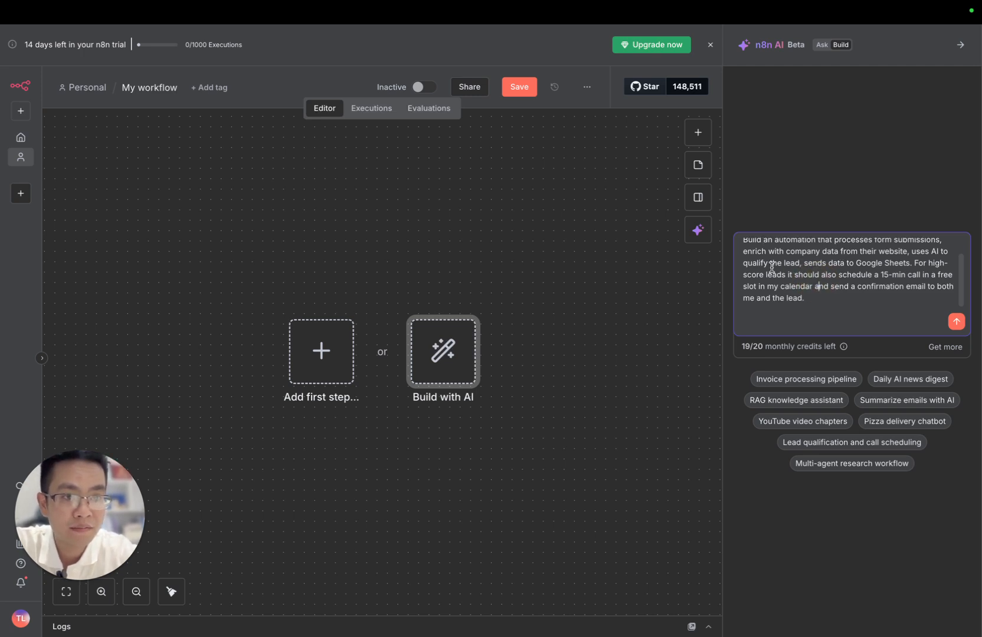
drag(745, 264, 825, 263)
click(825, 263)
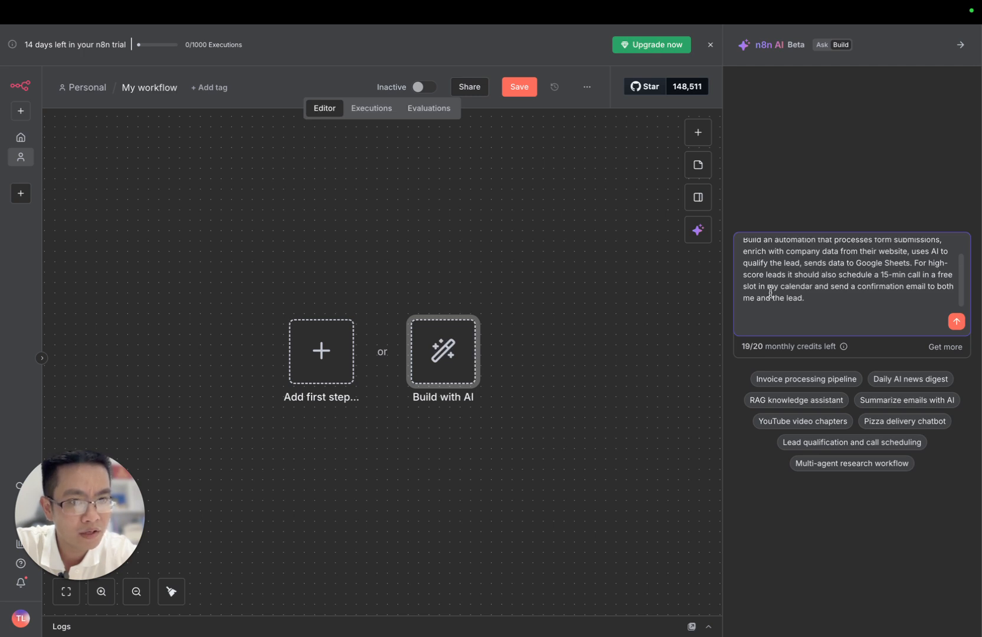
drag(847, 294, 914, 263)
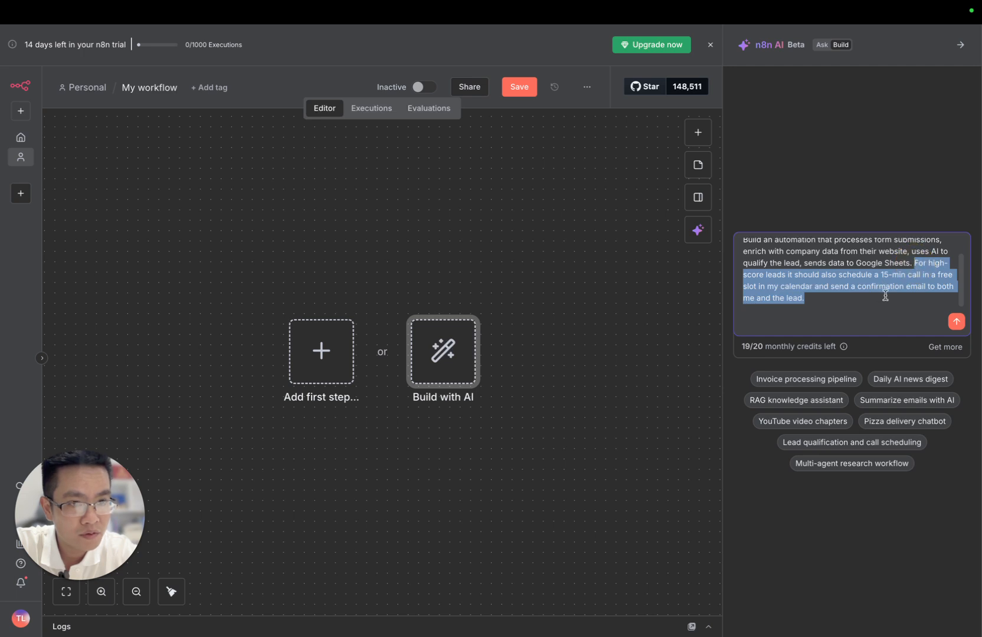
click(911, 269)
drag(914, 262, 931, 298)
click(932, 295)
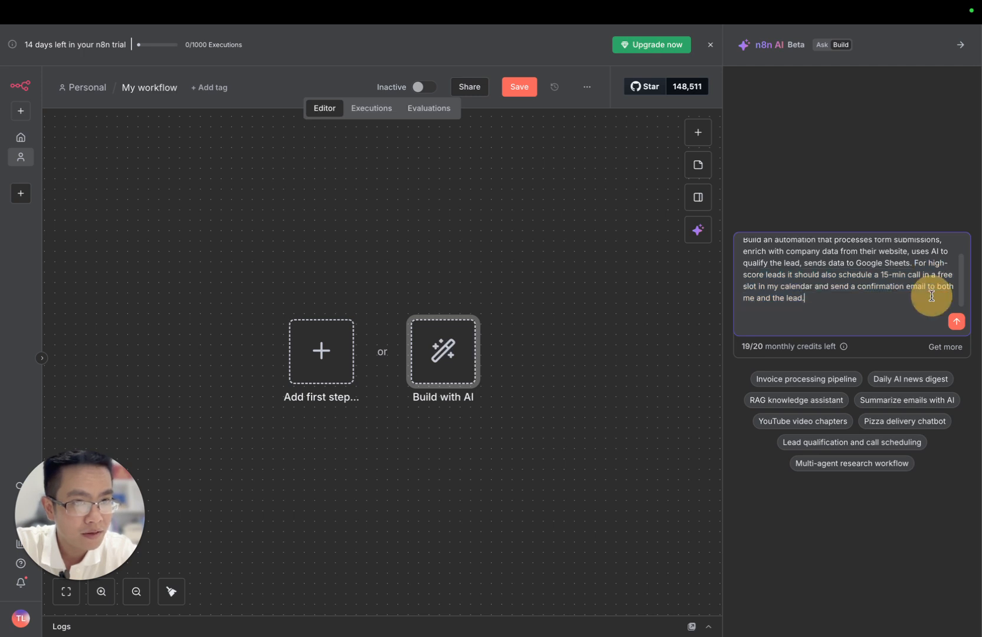
drag(807, 262, 885, 275)
click(868, 292)
scroll(868, 294, up, 1)
scroll(869, 294, down, 1)
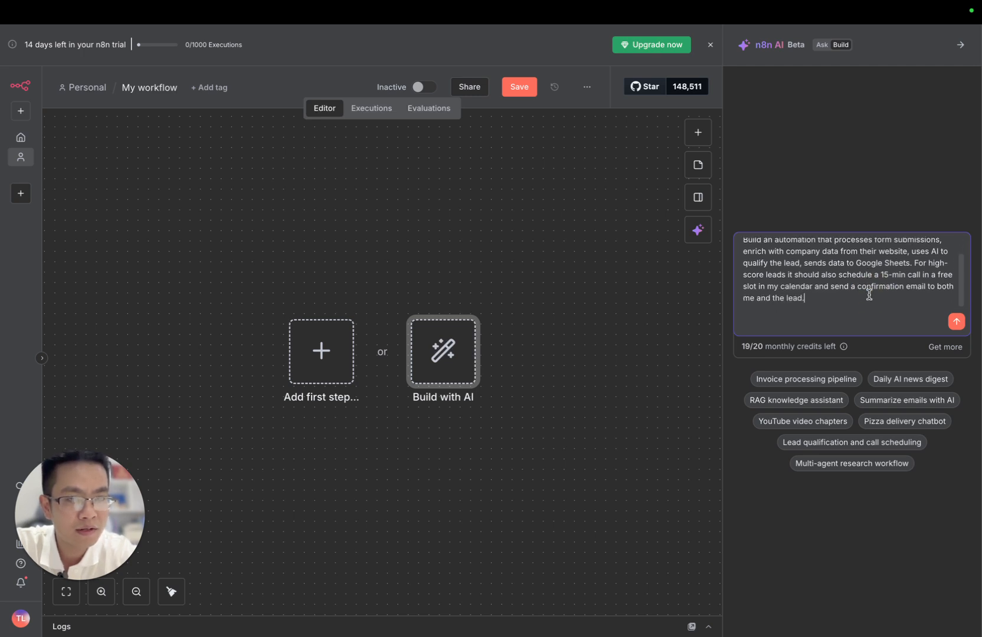
- Submit the lead qualification prompt so the assistant builds the workflow, and follow its progress
click(956, 323)
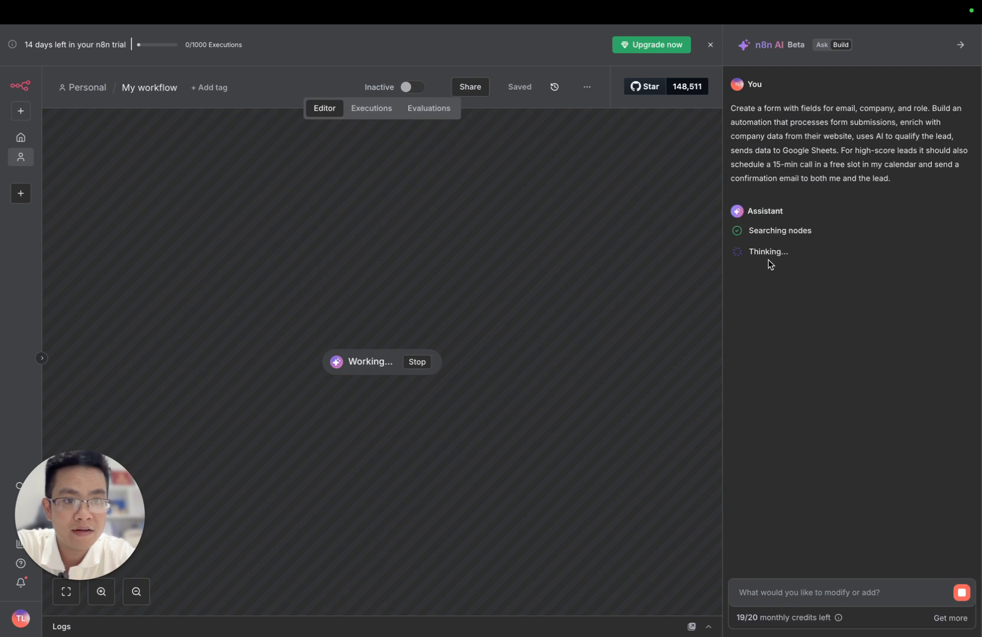
drag(748, 230, 810, 231)
click(749, 250)
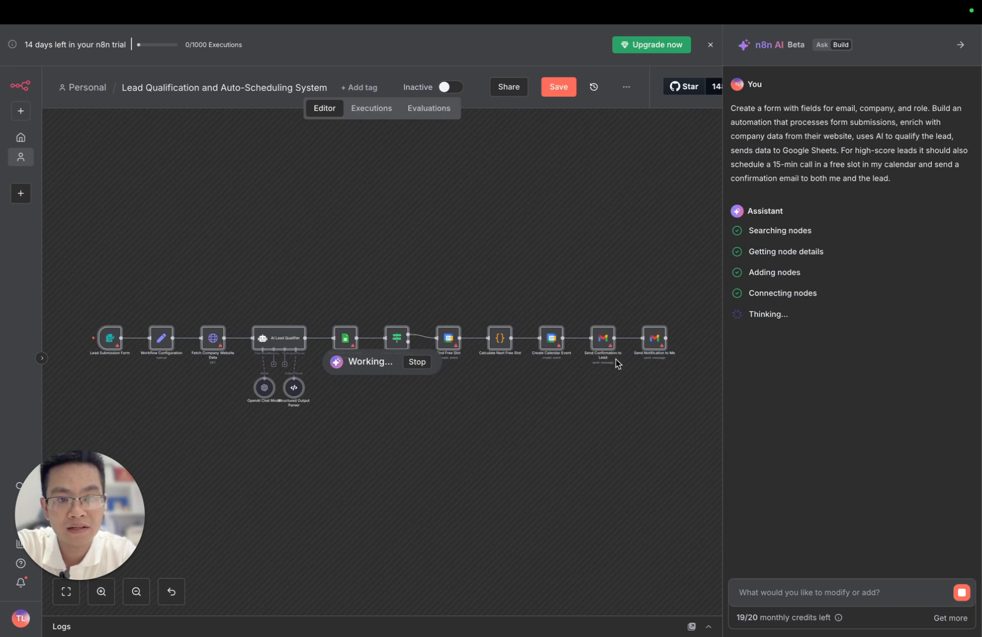
scroll(616, 359, up, 5)
scroll(329, 449, left, 3)
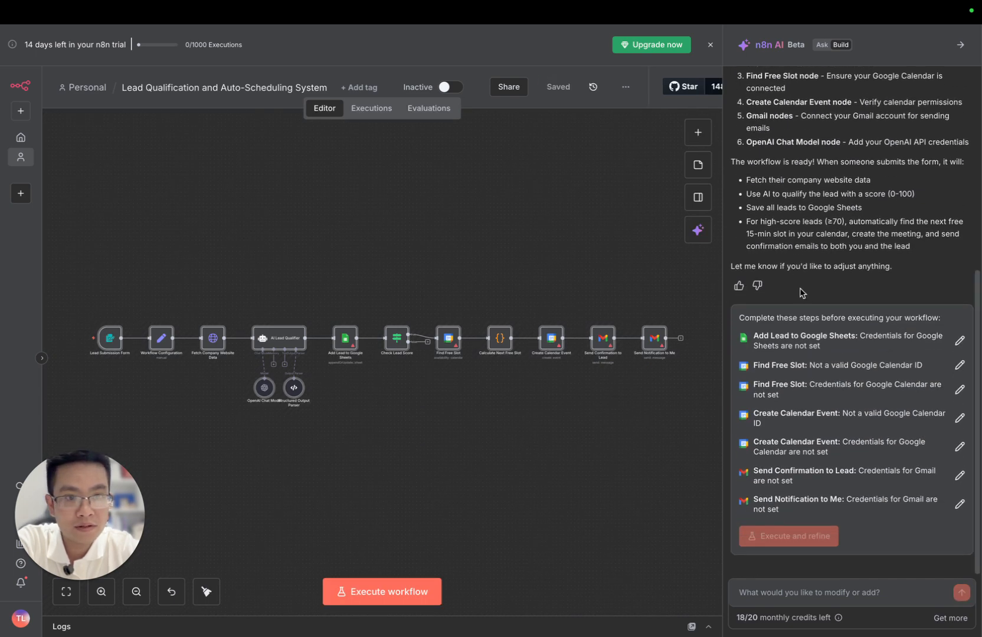
- Give the assistant's generated workflow positive feedback and close the AI assistant to enlarge the canvas
click(738, 286)
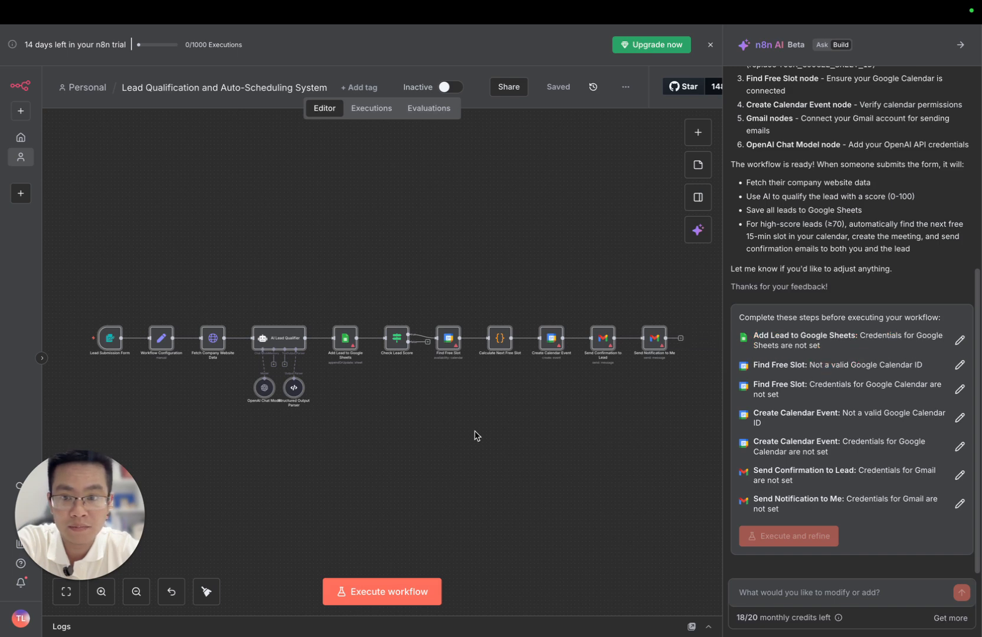
scroll(458, 438, up, 3)
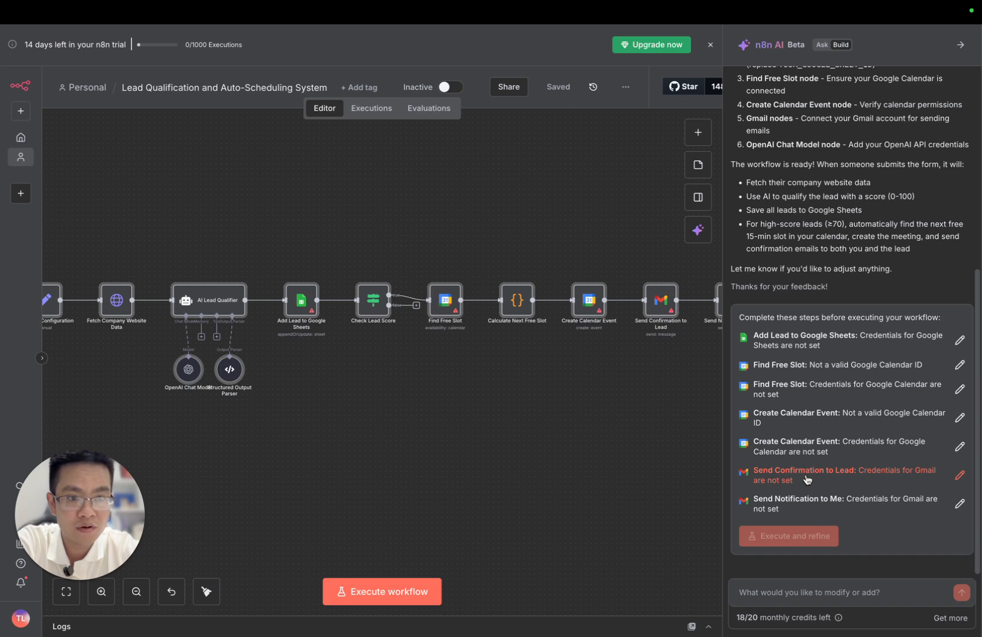
scroll(559, 433, down, 2)
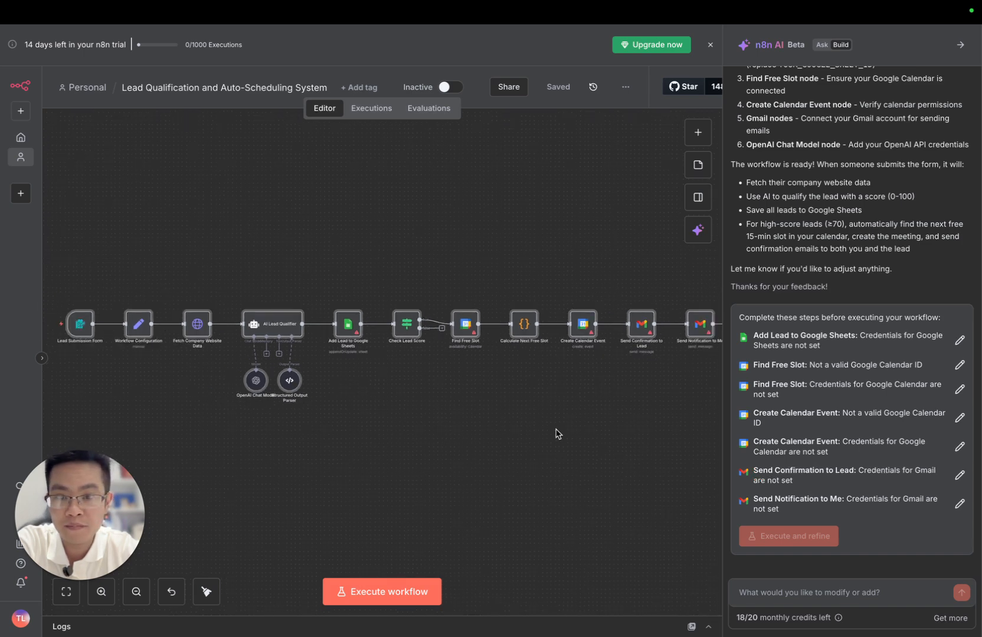
click(961, 46)
- Look over the whole generated workflow, from the lead submission form to the final notification email
scroll(633, 401, up, 3)
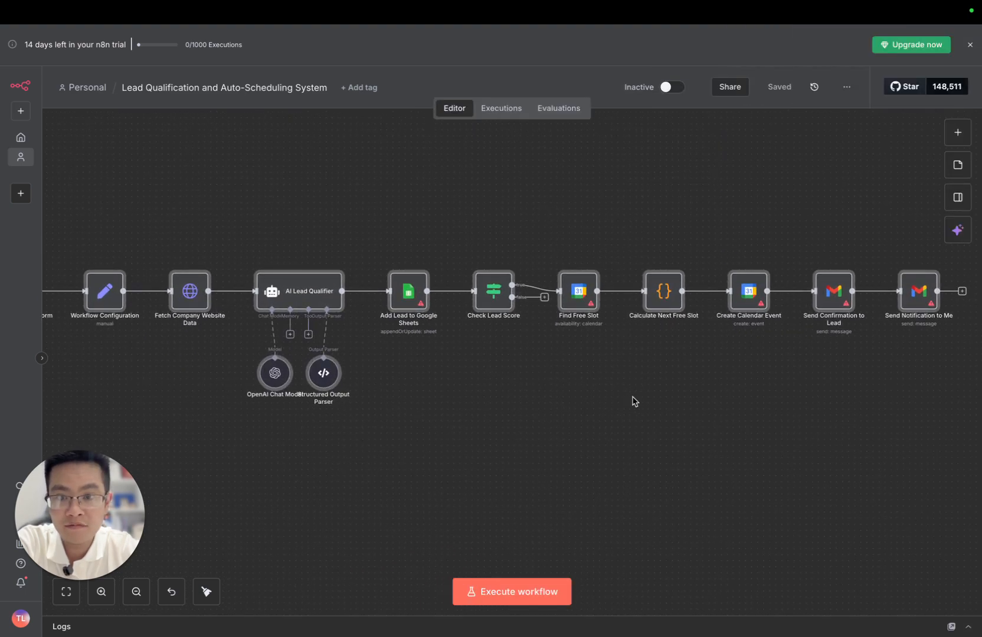
scroll(632, 401, down, 2)
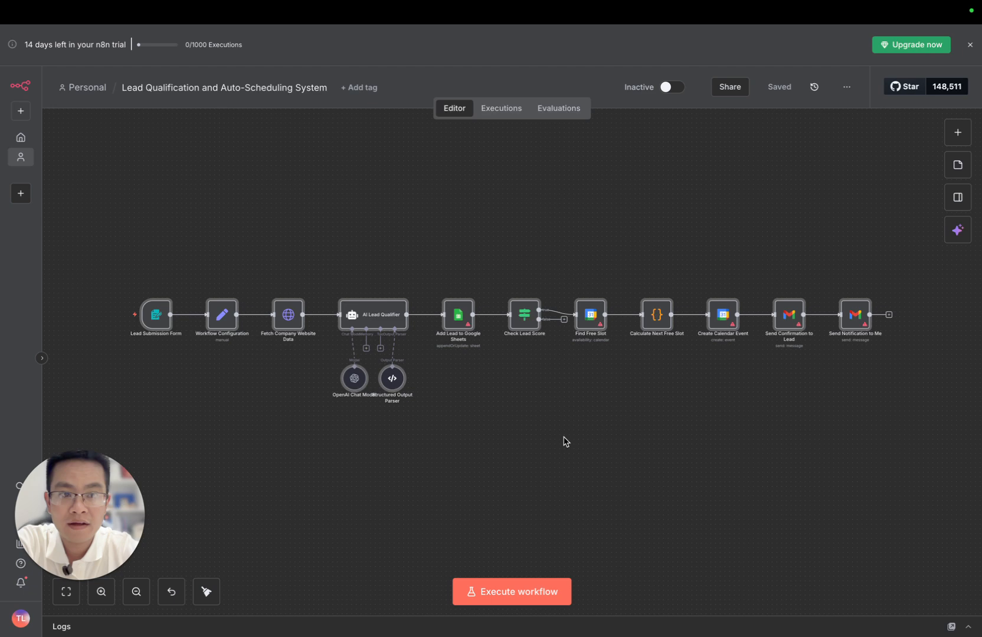
scroll(564, 441, up, 1)
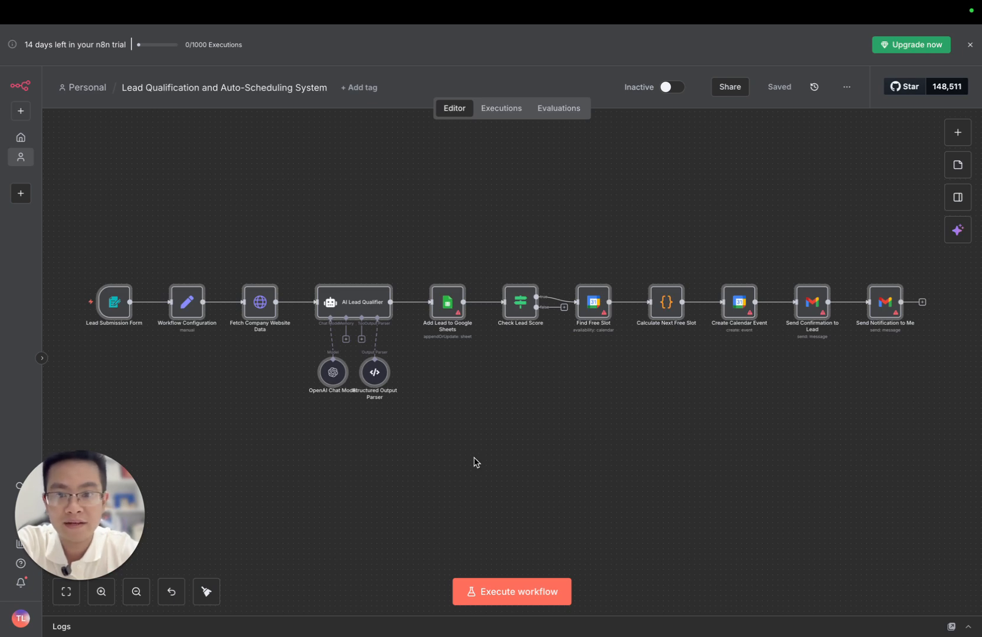
scroll(372, 455, left, 1)
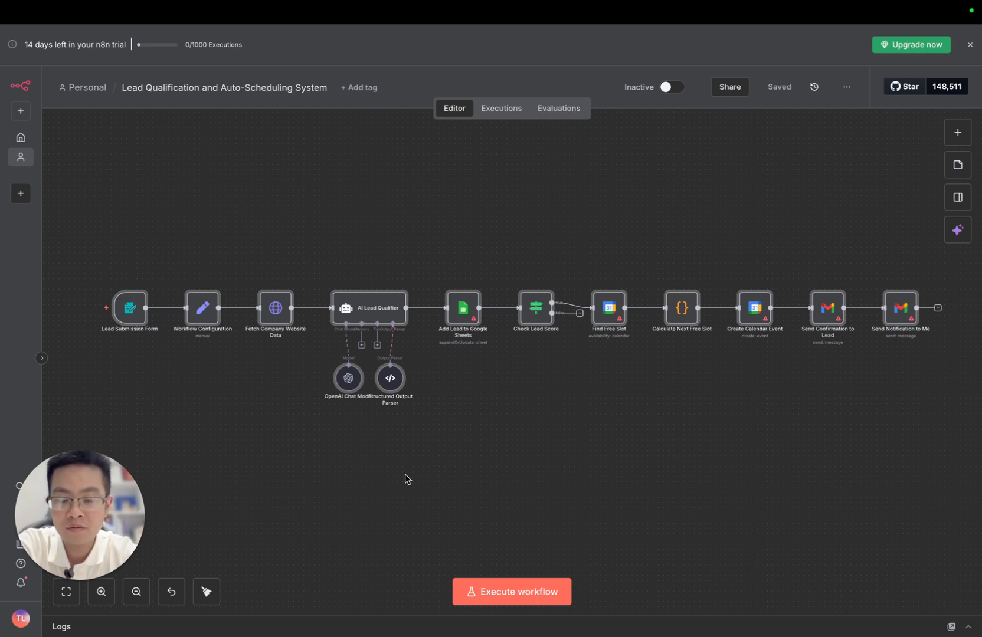
scroll(409, 489, left, 1)
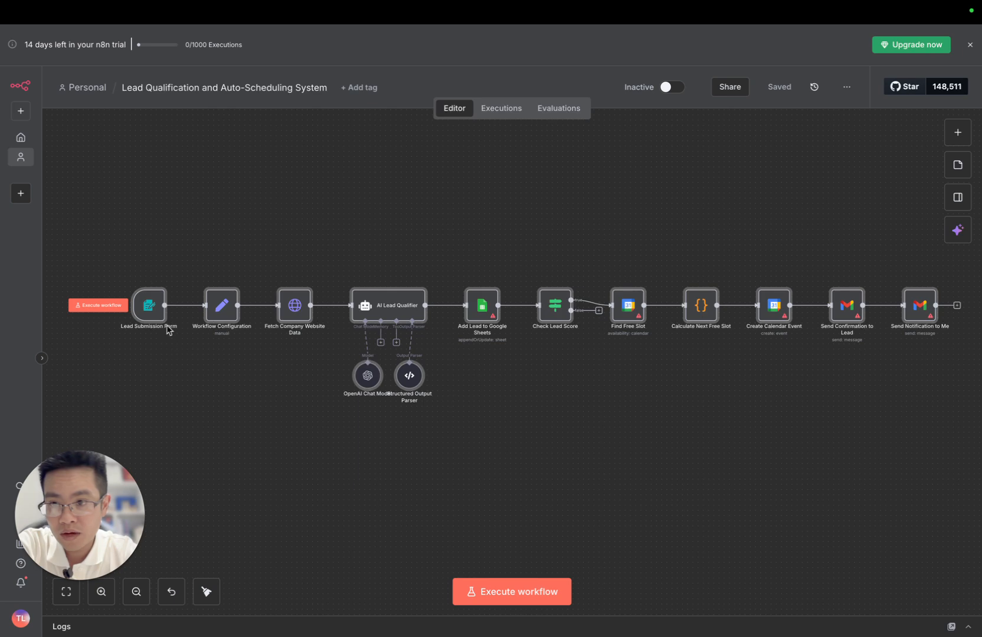
- Inspect the Lead Submission Form node's form elements, response setting and options, and return to the canvas
scroll(240, 311, up, 3)
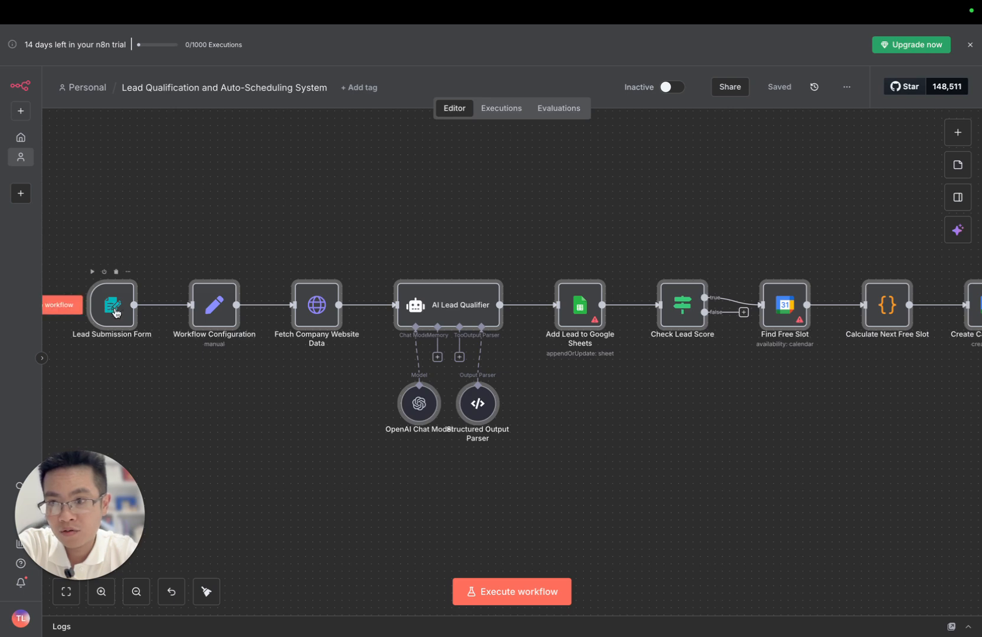
double_click(114, 308)
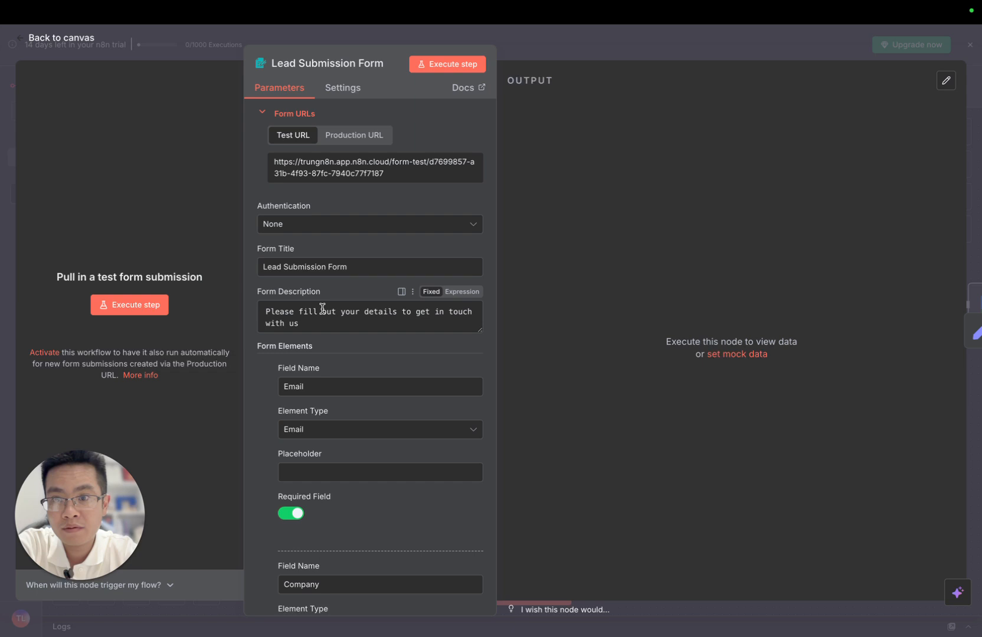
scroll(383, 313, down, 1)
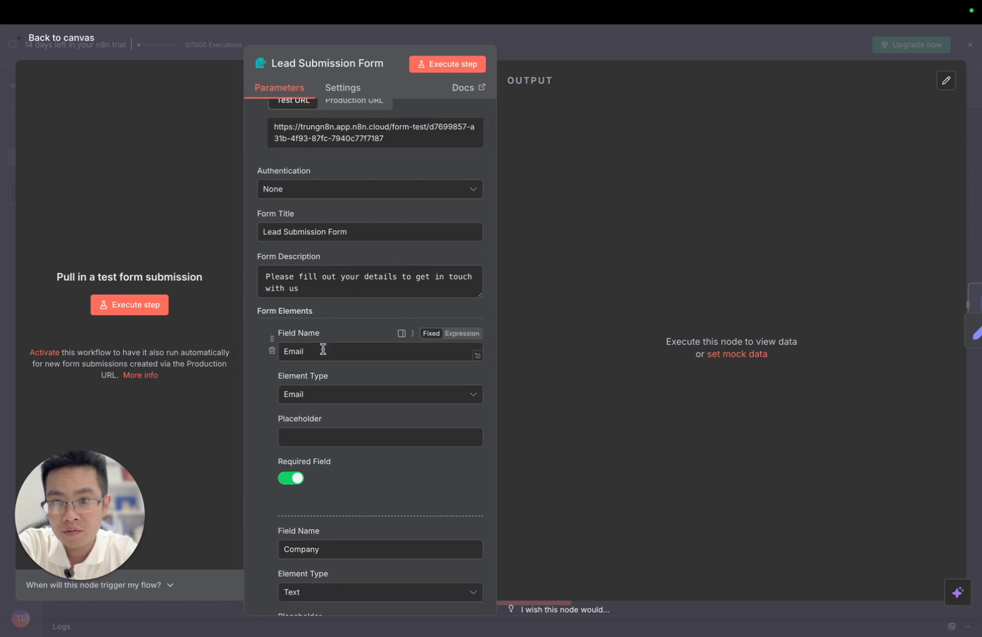
scroll(322, 348, down, 1)
scroll(333, 373, down, 3)
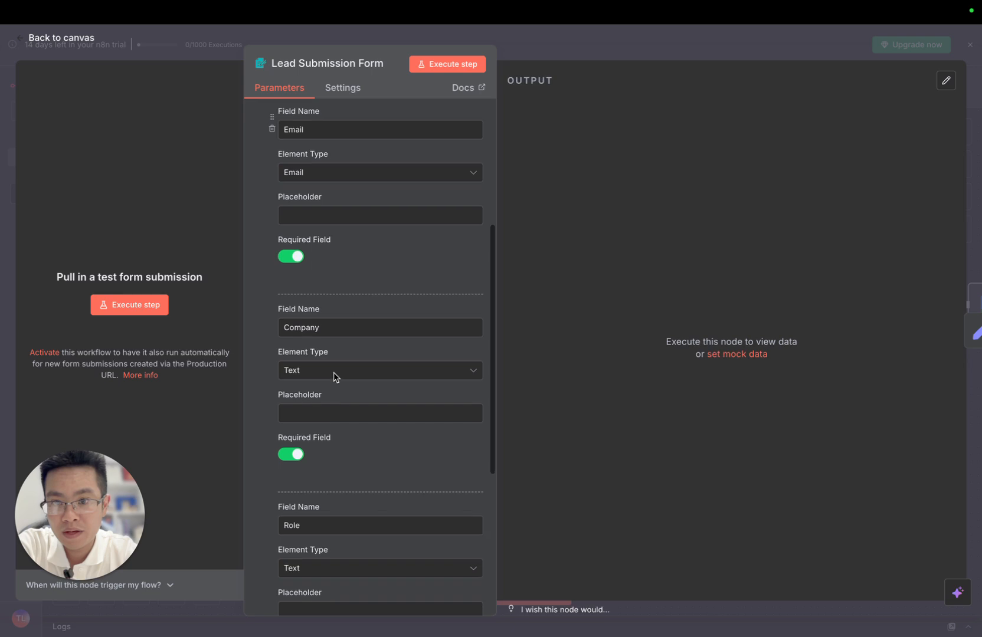
scroll(330, 421, down, 2)
scroll(325, 524, down, 3)
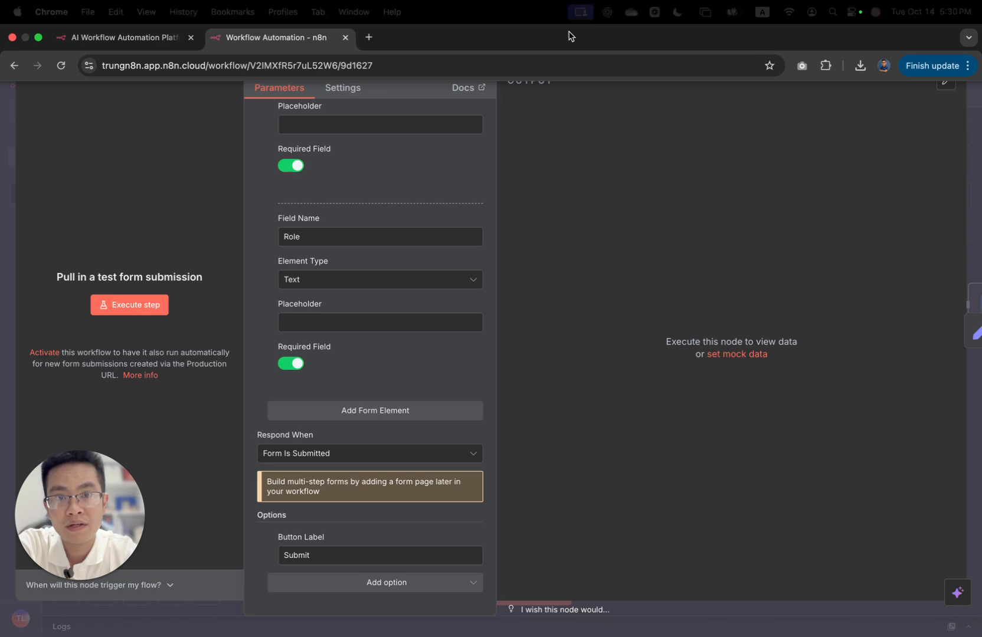
click(589, 47)
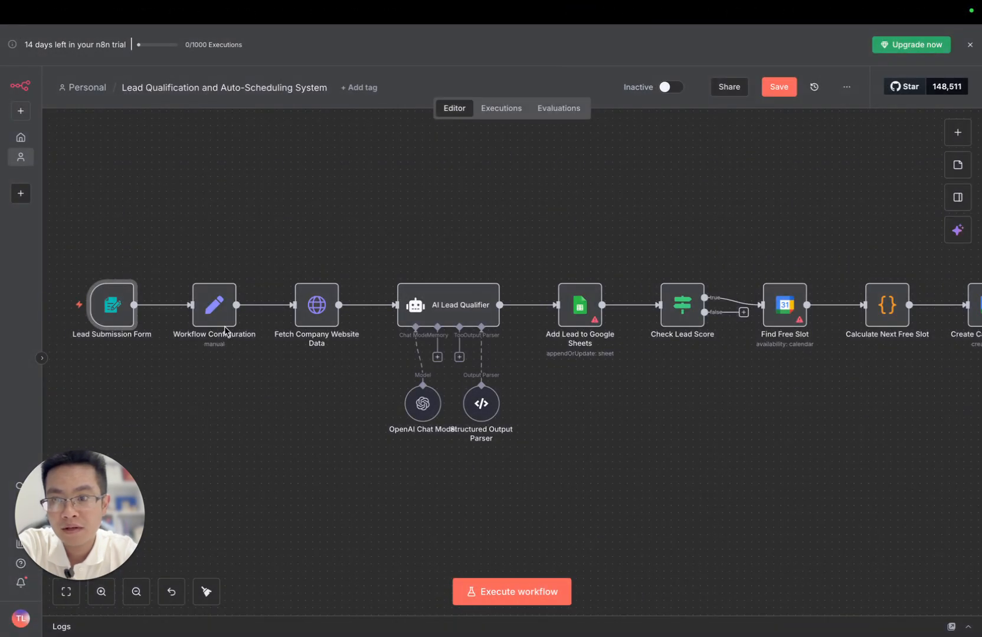
- Check the fields set in the Workflow Configuration node and the request settings of the Fetch Company Website Data node
click(217, 304)
double_click(217, 305)
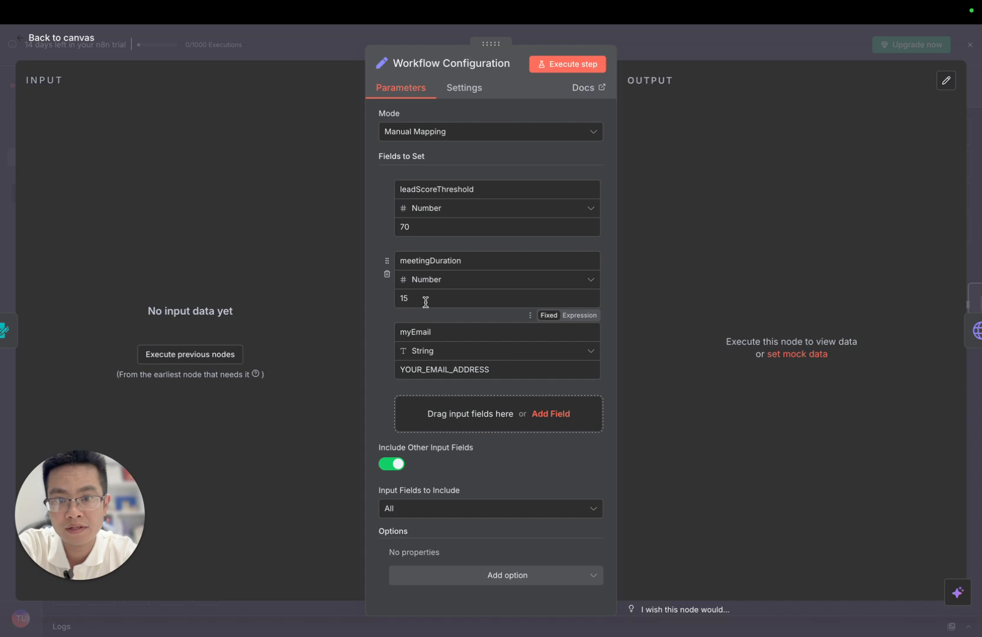
click(651, 43)
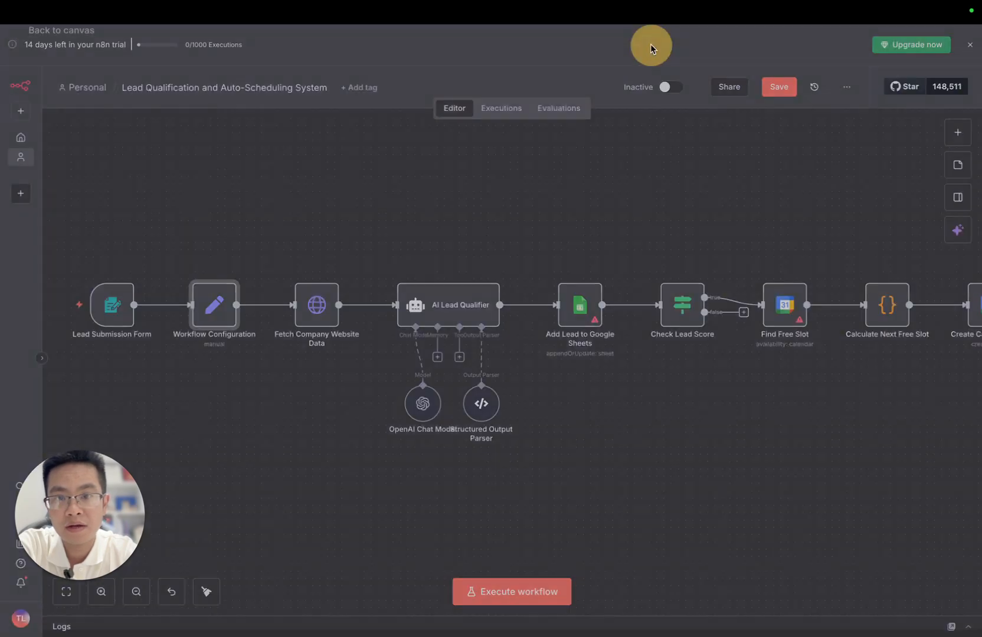
double_click(322, 310)
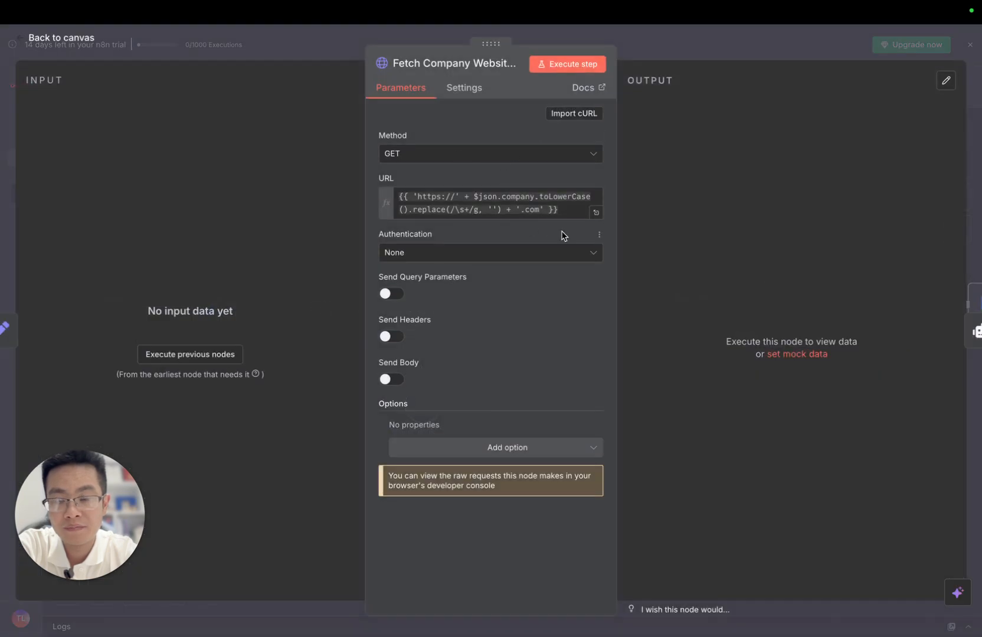
click(664, 47)
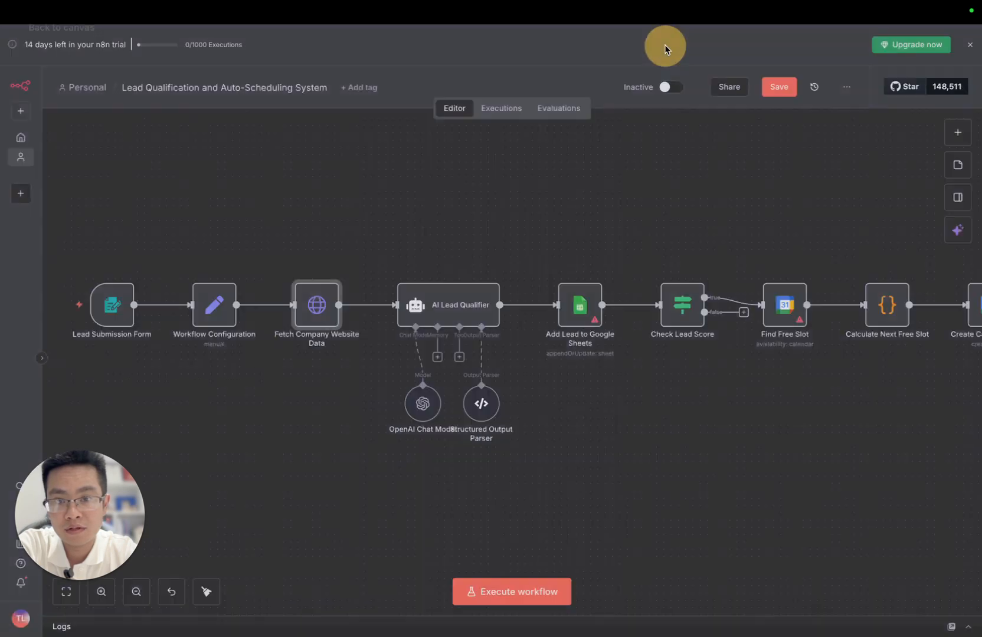
- Inspect the OpenAI Chat Model and Structured Output Parser nodes attached to the AI Lead Qualifier
double_click(460, 311)
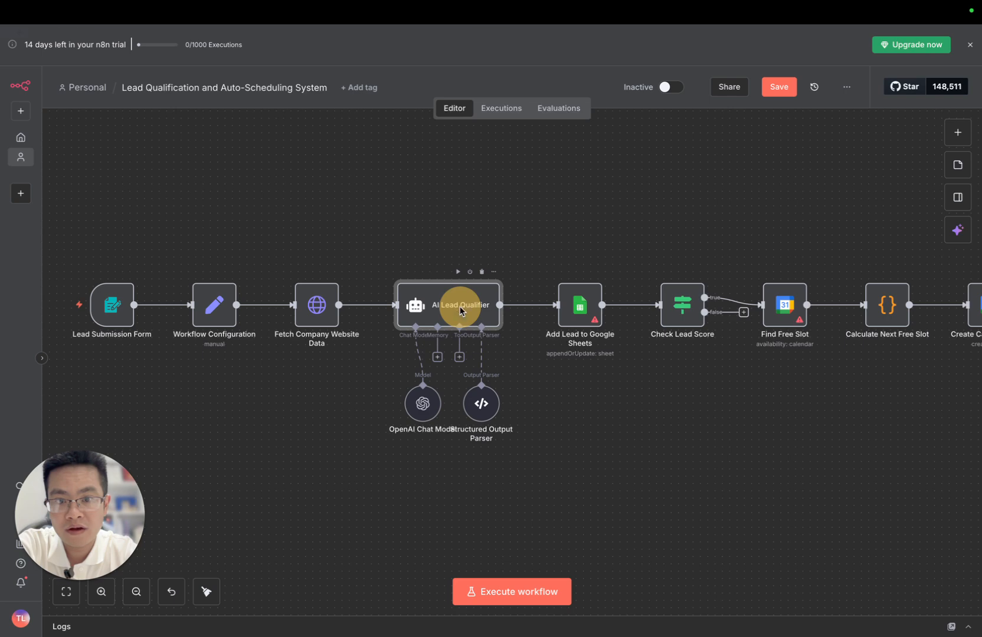
click(399, 325)
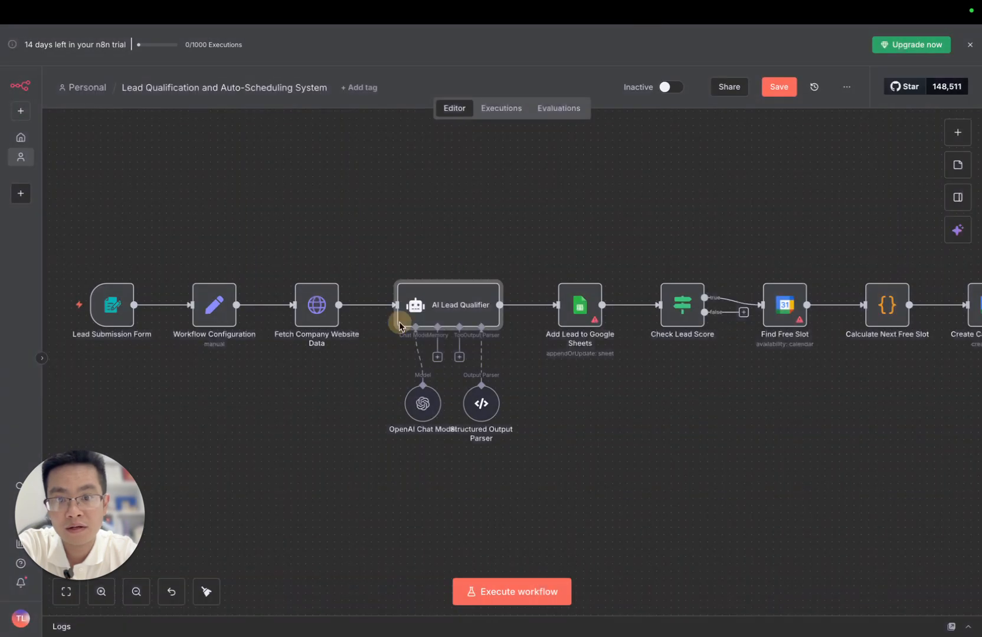
double_click(421, 402)
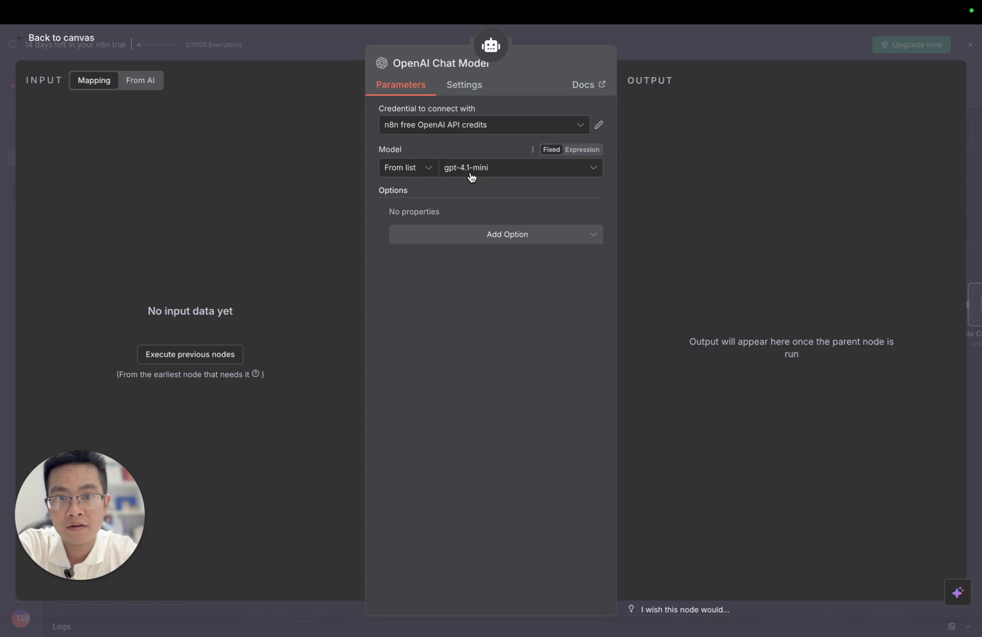
click(666, 51)
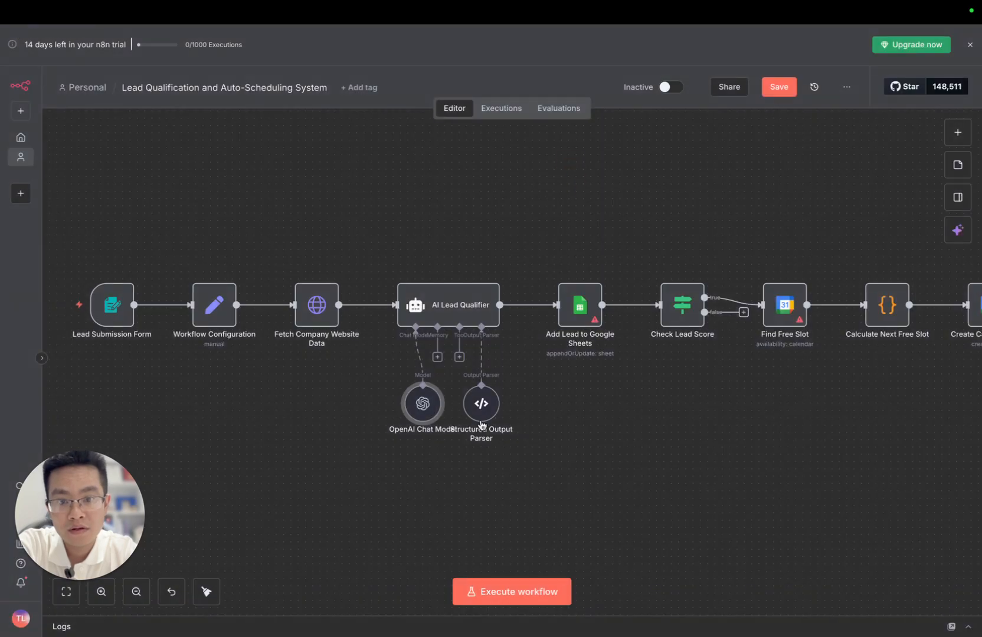
double_click(481, 403)
drag(443, 186, 523, 236)
click(650, 44)
- Read through the AI Lead Qualifier node's user message prompt, including its lead information, website data and scoring instructions
double_click(455, 308)
scroll(465, 225, down, 3)
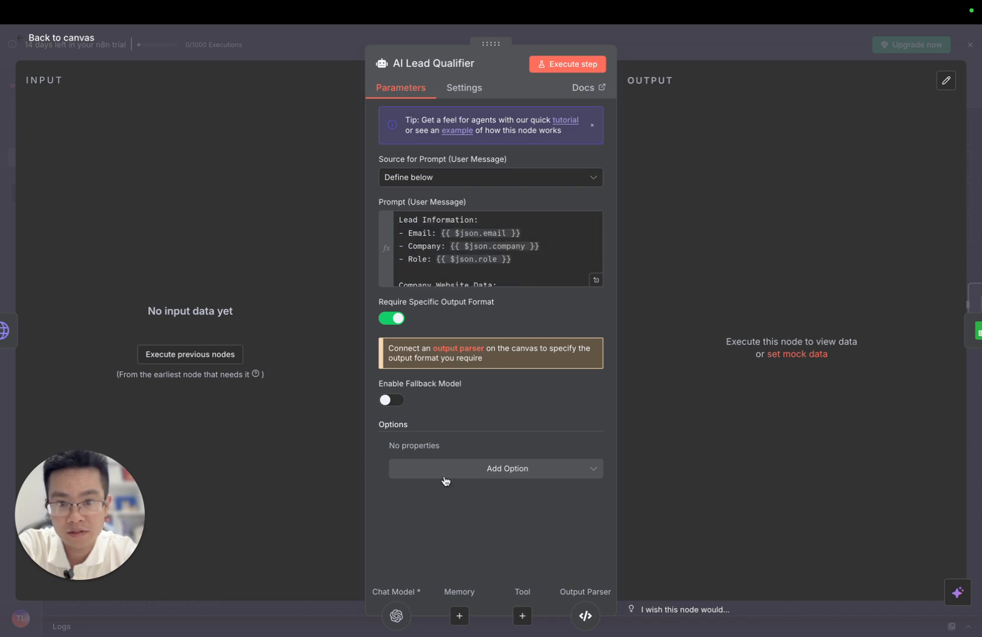
scroll(476, 278, up, 3)
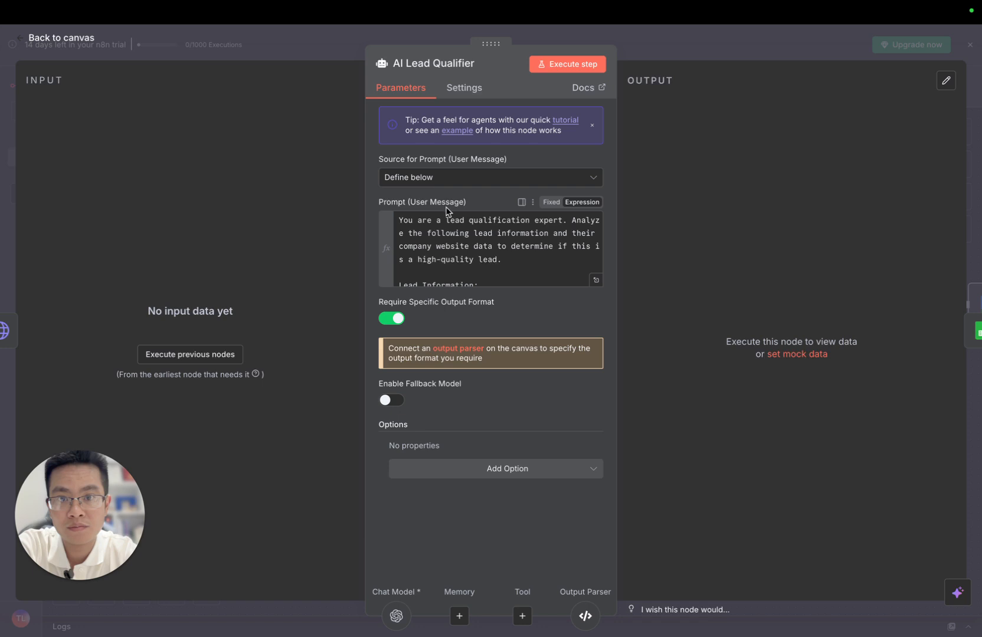
drag(520, 261, 404, 217)
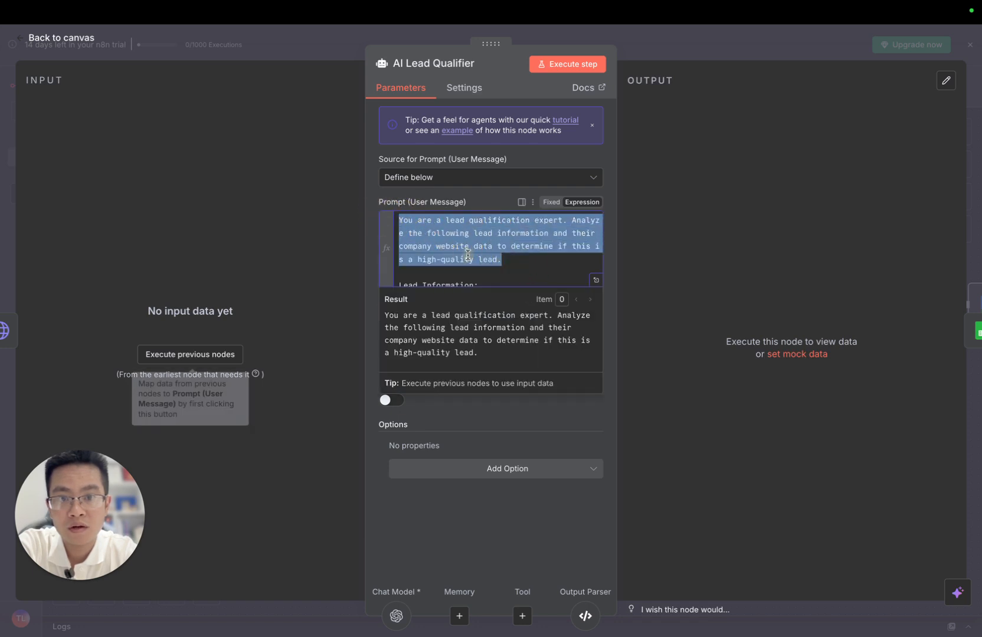
scroll(454, 254, down, 3)
scroll(456, 272, down, 3)
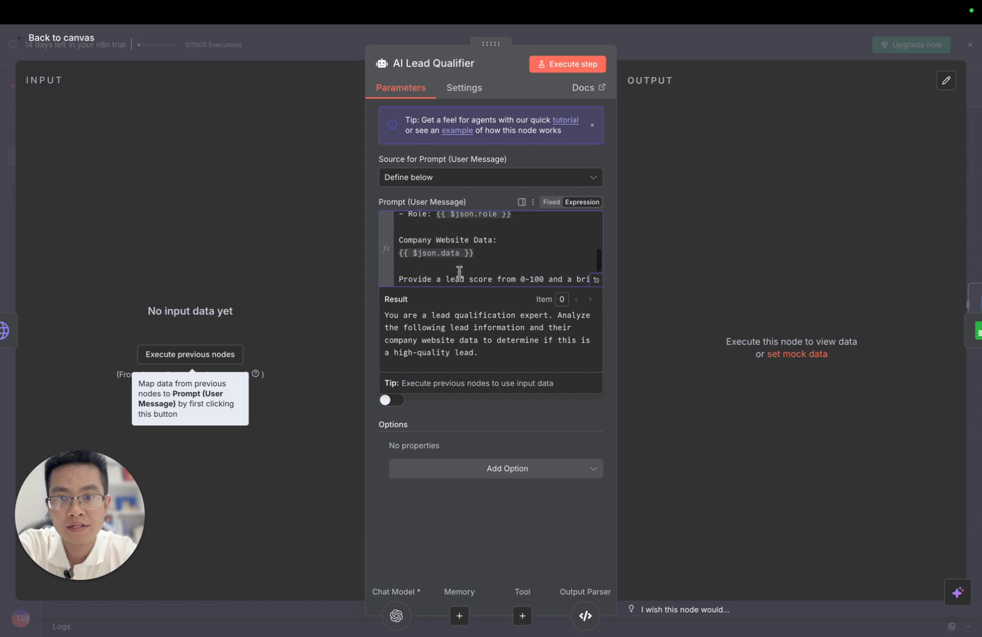
drag(509, 244, 548, 283)
scroll(493, 258, down, 1)
click(475, 257)
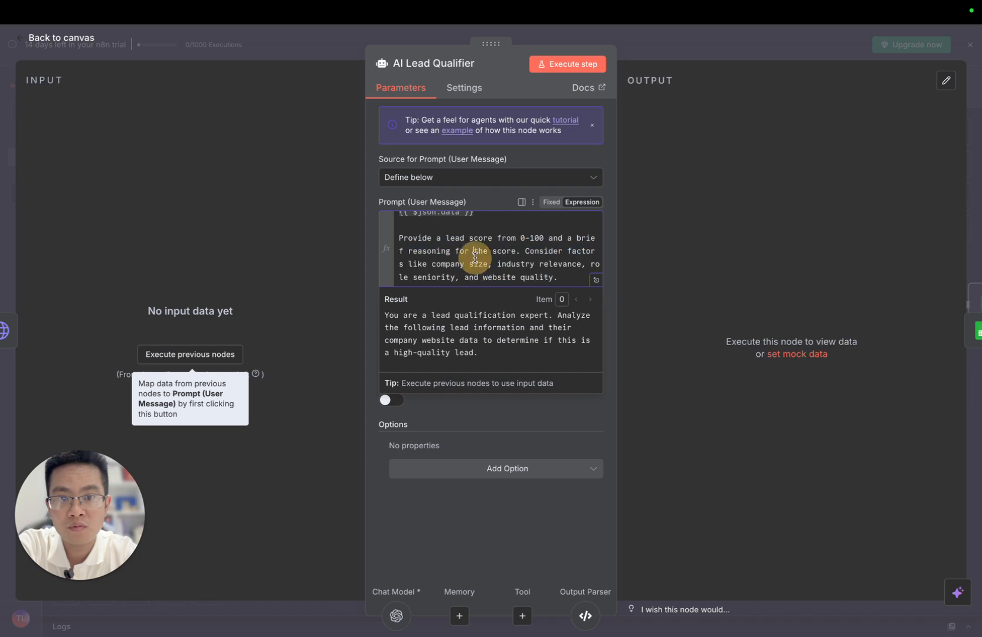
click(681, 48)
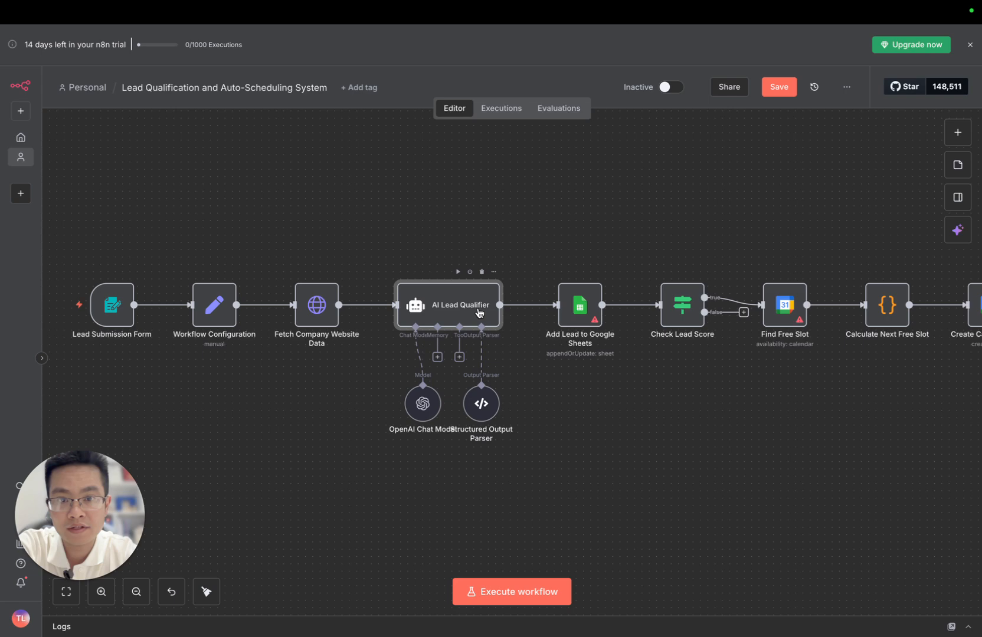
- Review the Add Lead to Google Sheets node's parameters and the condition in the Check Lead Score node
scroll(642, 368, right, 5)
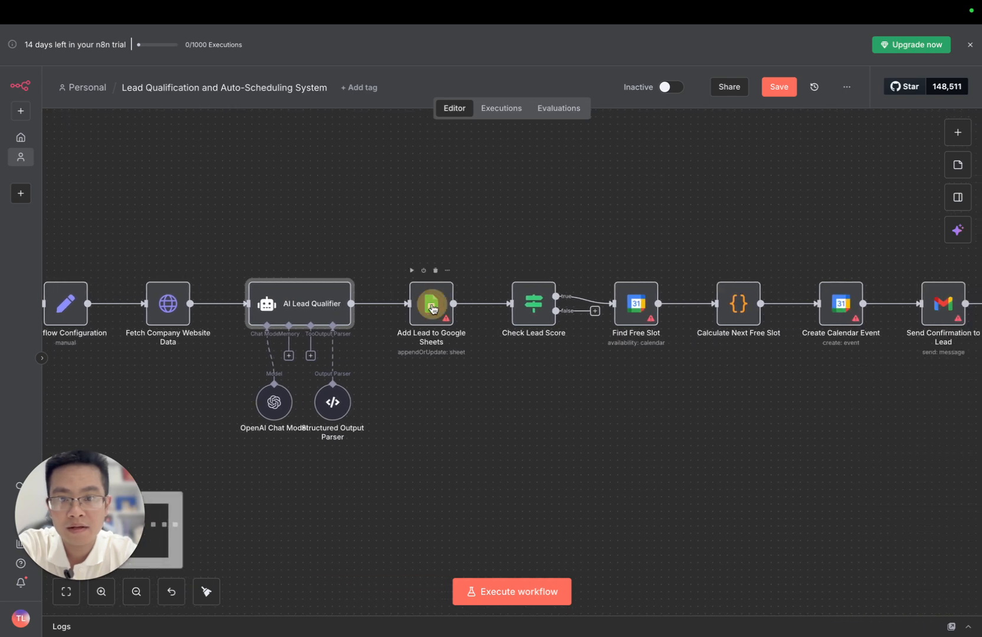
double_click(432, 304)
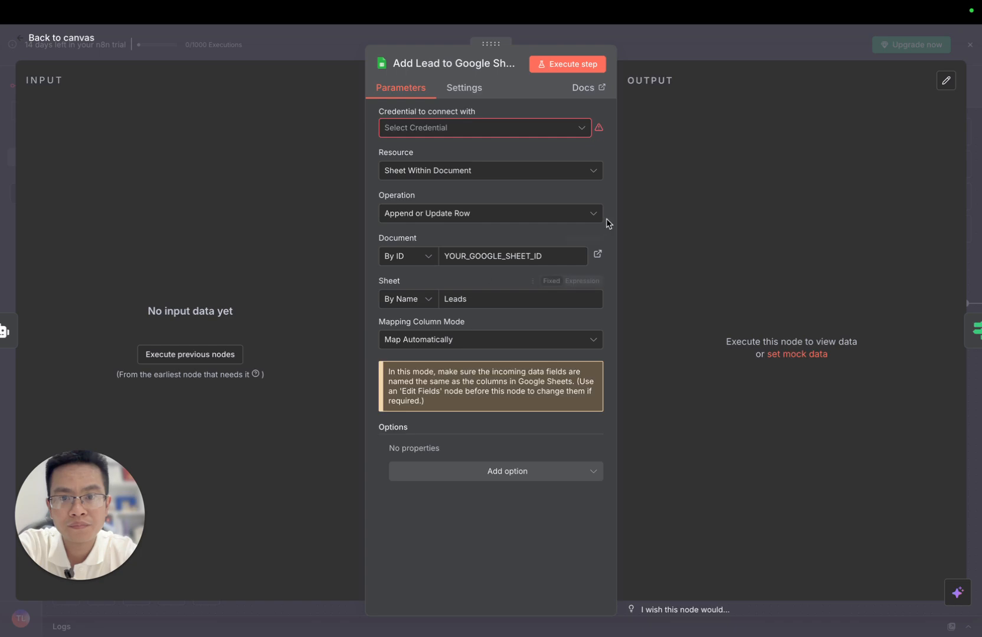
click(720, 46)
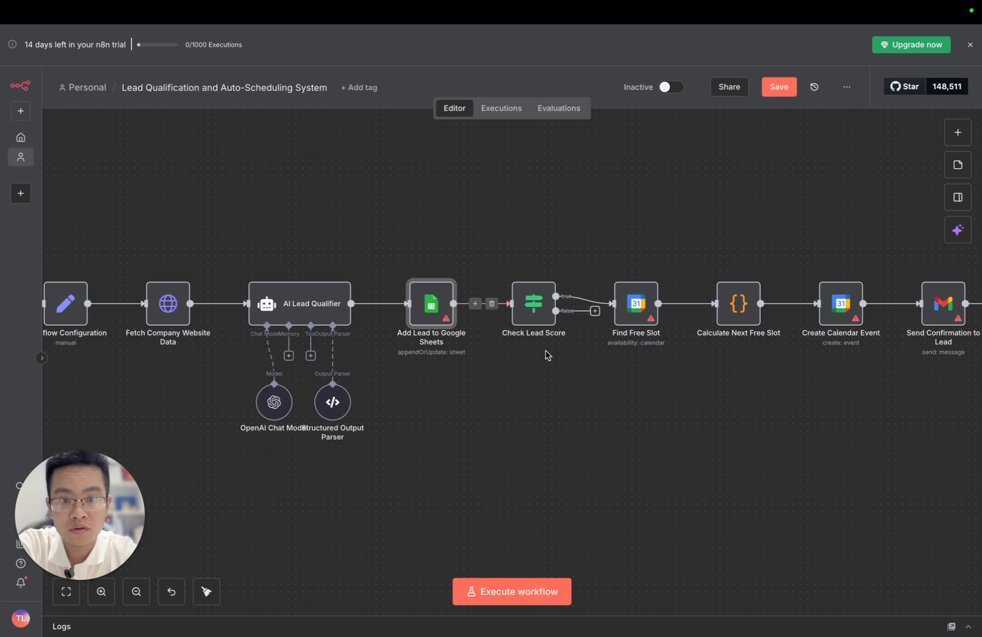
scroll(546, 355, right, 1)
scroll(552, 345, right, 5)
double_click(347, 308)
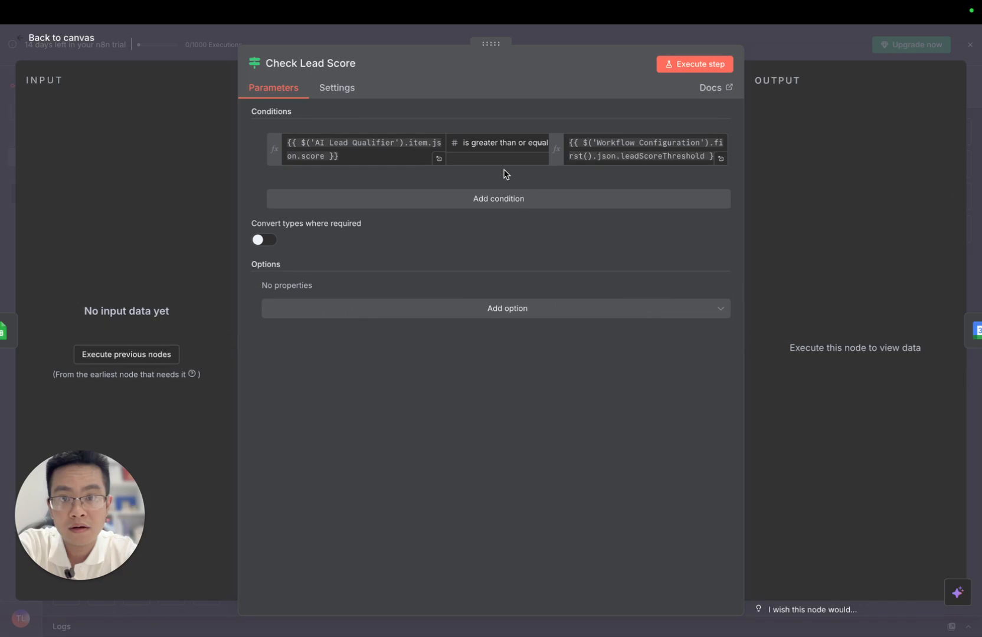
click(785, 61)
- Look over the calendar and Gmail nodes following the score check, and bring the entire workflow back into view
scroll(469, 422, right, 4)
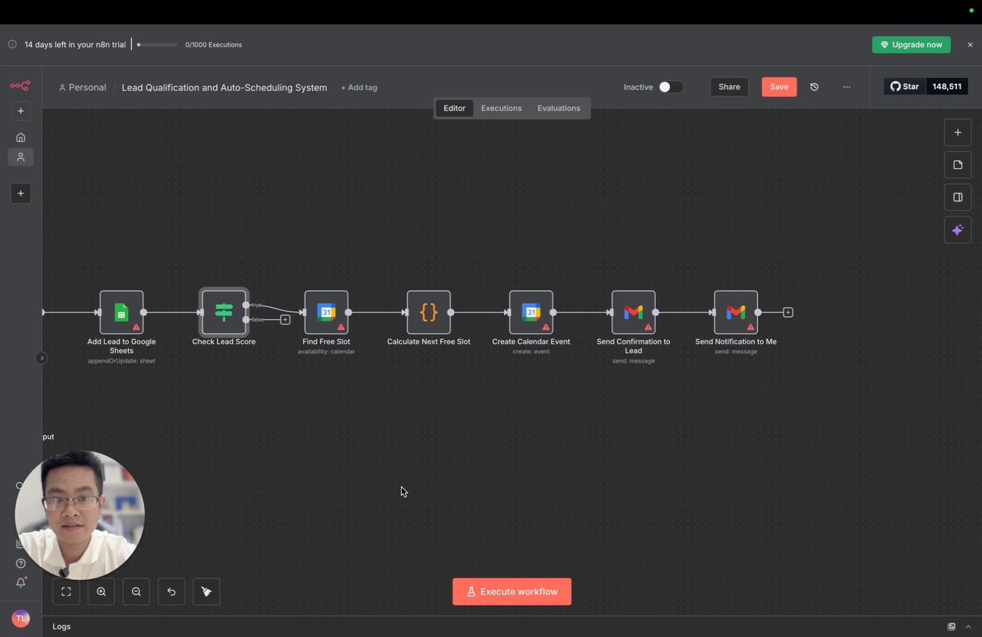
scroll(401, 492, left, 1)
scroll(336, 480, left, 5)
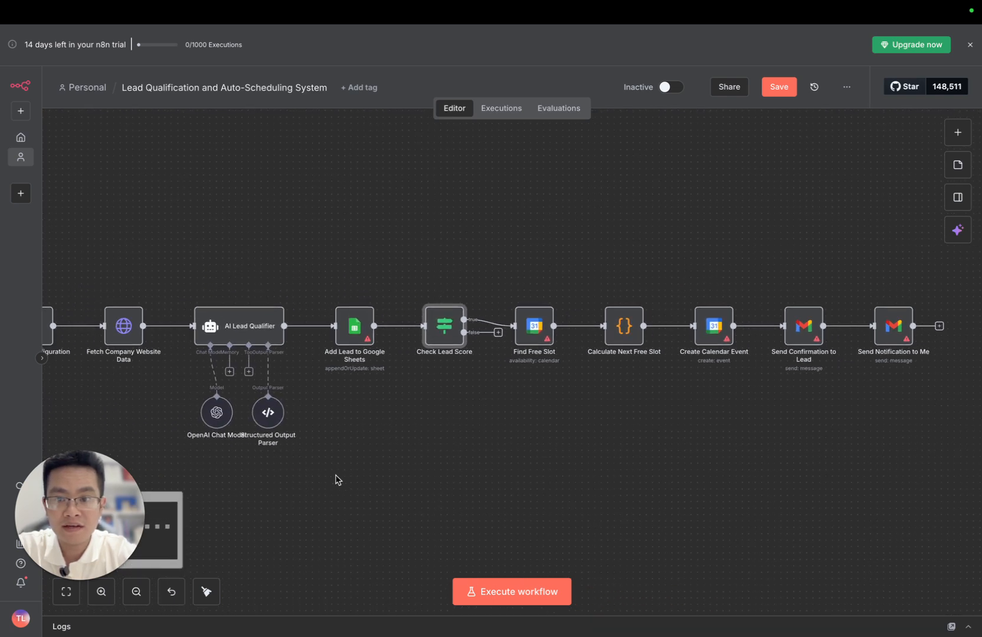
scroll(335, 480, left, 5)
scroll(335, 480, down, 2)
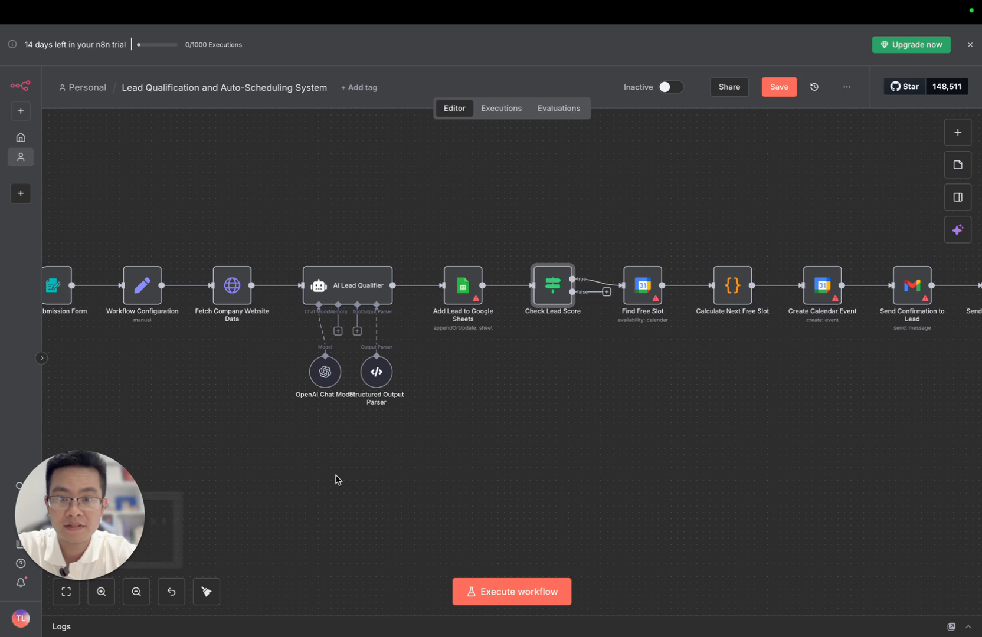
scroll(335, 480, down, 2)
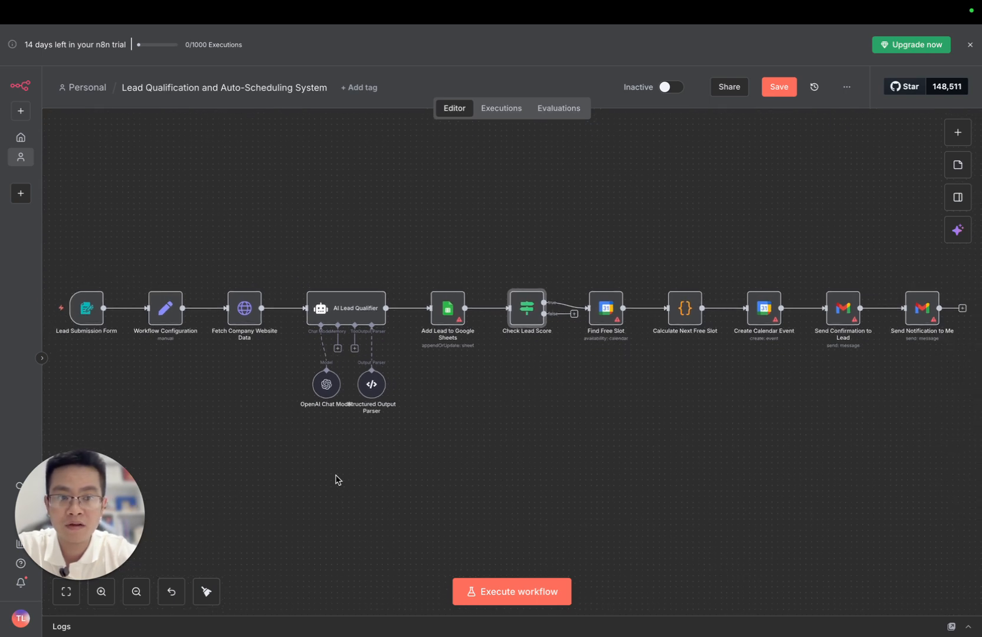
scroll(335, 479, left, 3)
scroll(335, 480, down, 1)
scroll(335, 480, right, 2)
scroll(335, 480, right, 1)
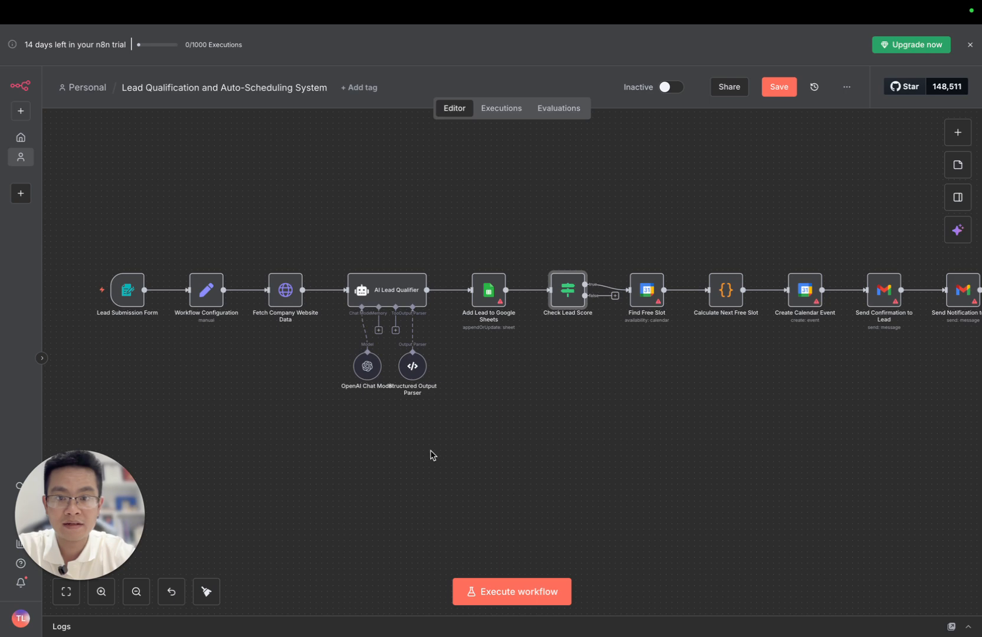
scroll(430, 454, right, 3)
scroll(430, 454, down, 2)
scroll(430, 454, left, 3)
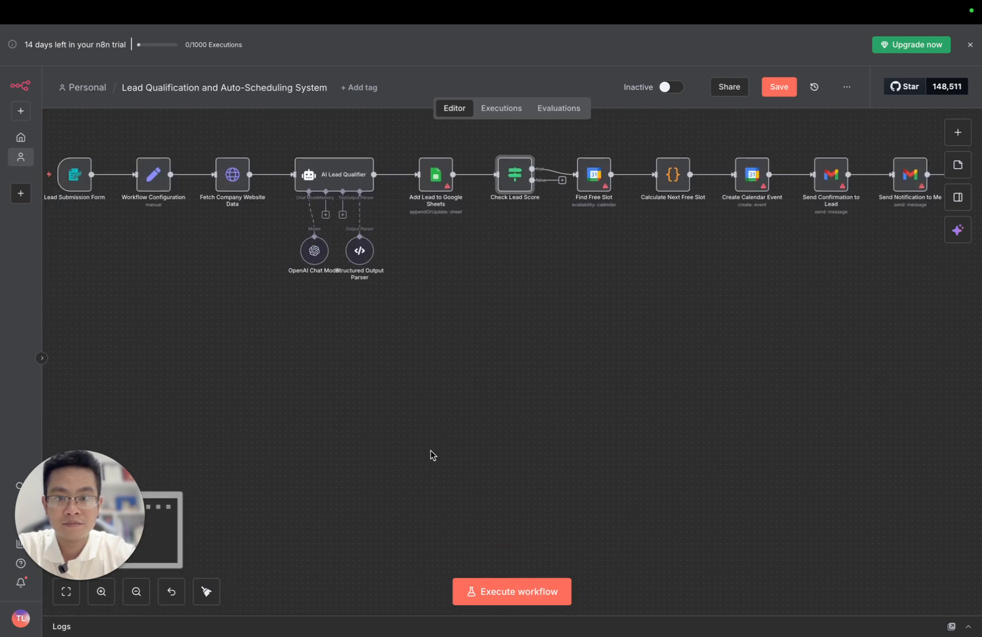
scroll(430, 455, up, 1)
scroll(431, 454, right, 1)
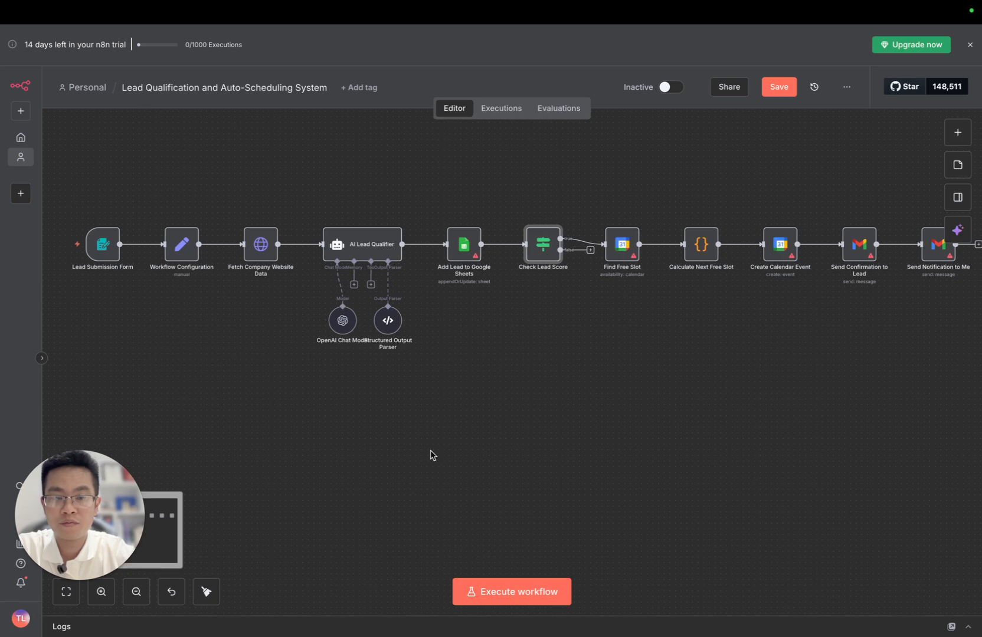